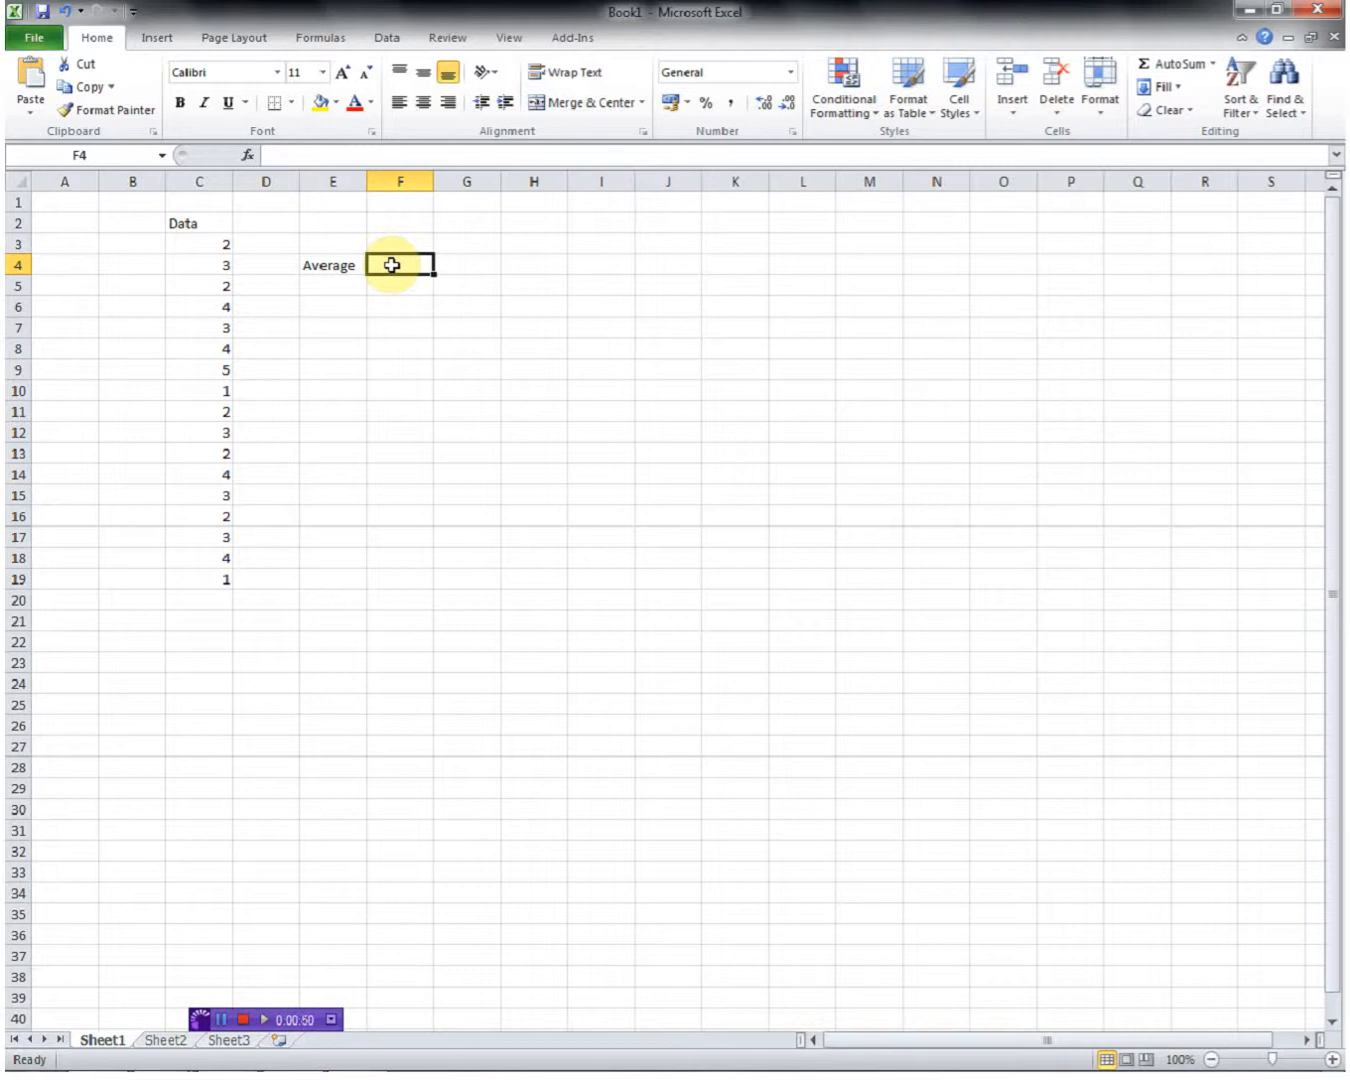
Calculate the average of the data in C3:C19 in cell F4 with the AVERAGE function.
double_click(392, 265)
type("=")
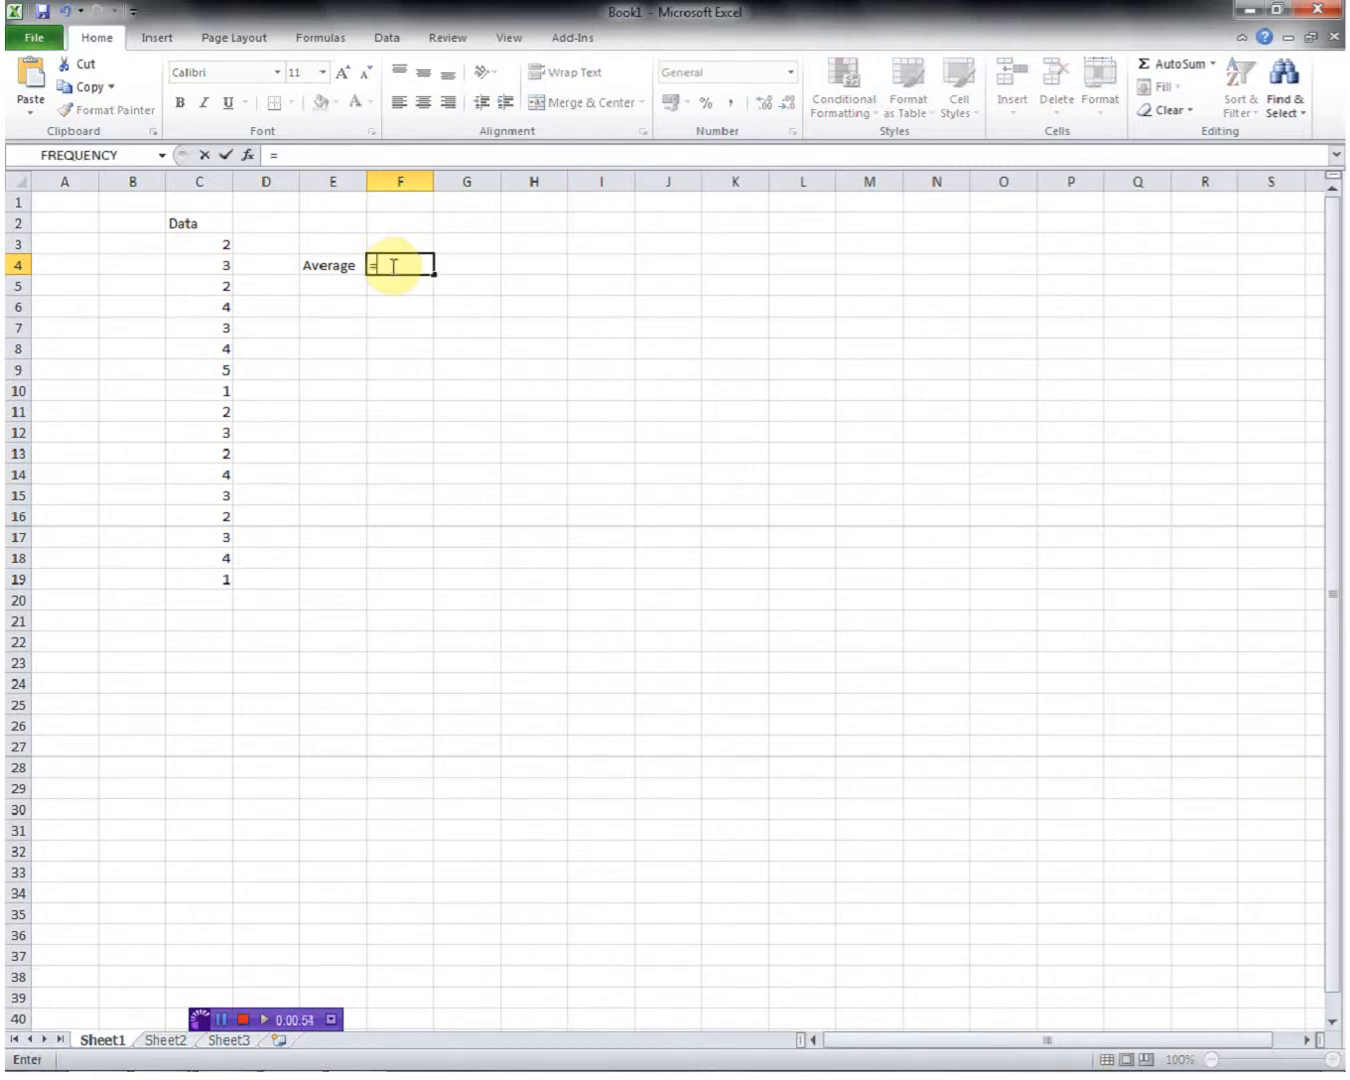
left_click(163, 156)
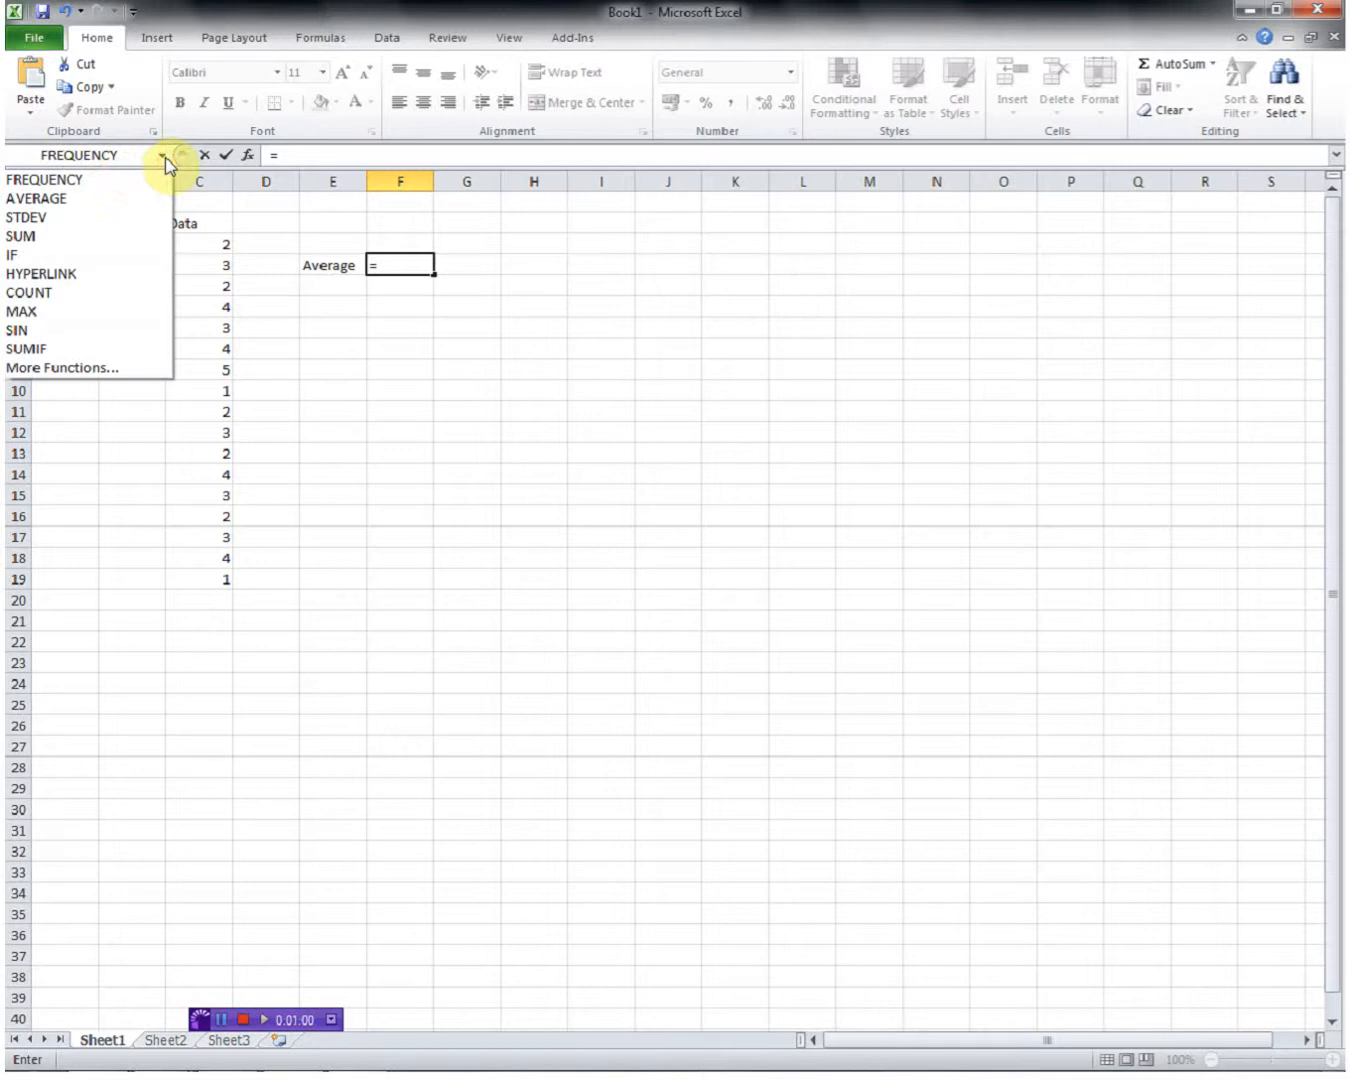
left_click(72, 199)
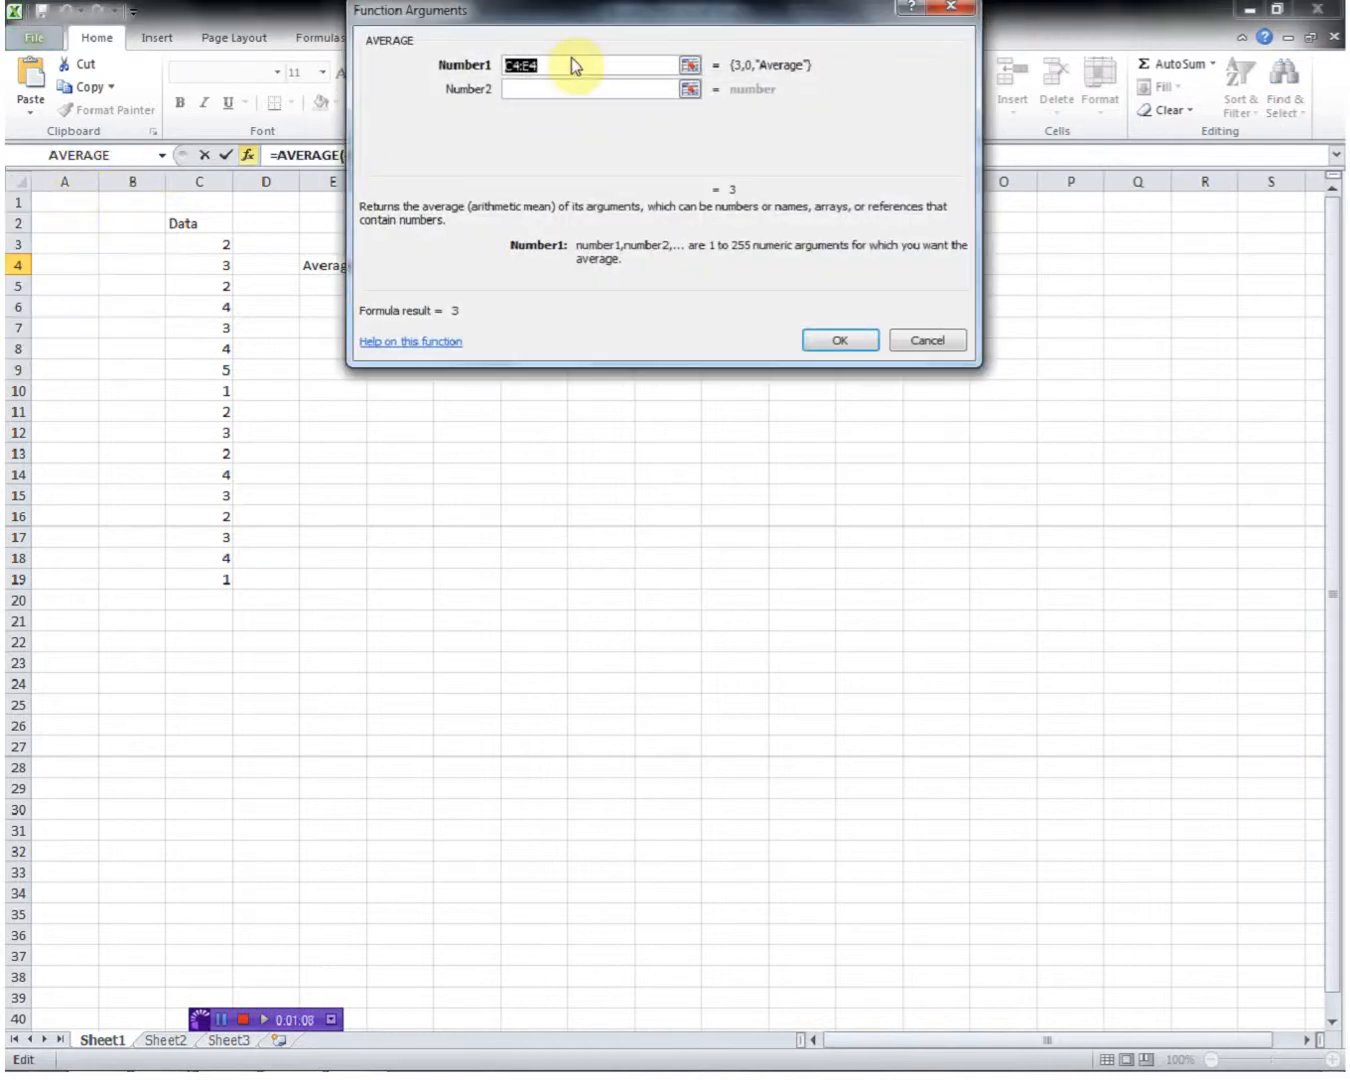
left_click_drag(592, 12, 725, 440)
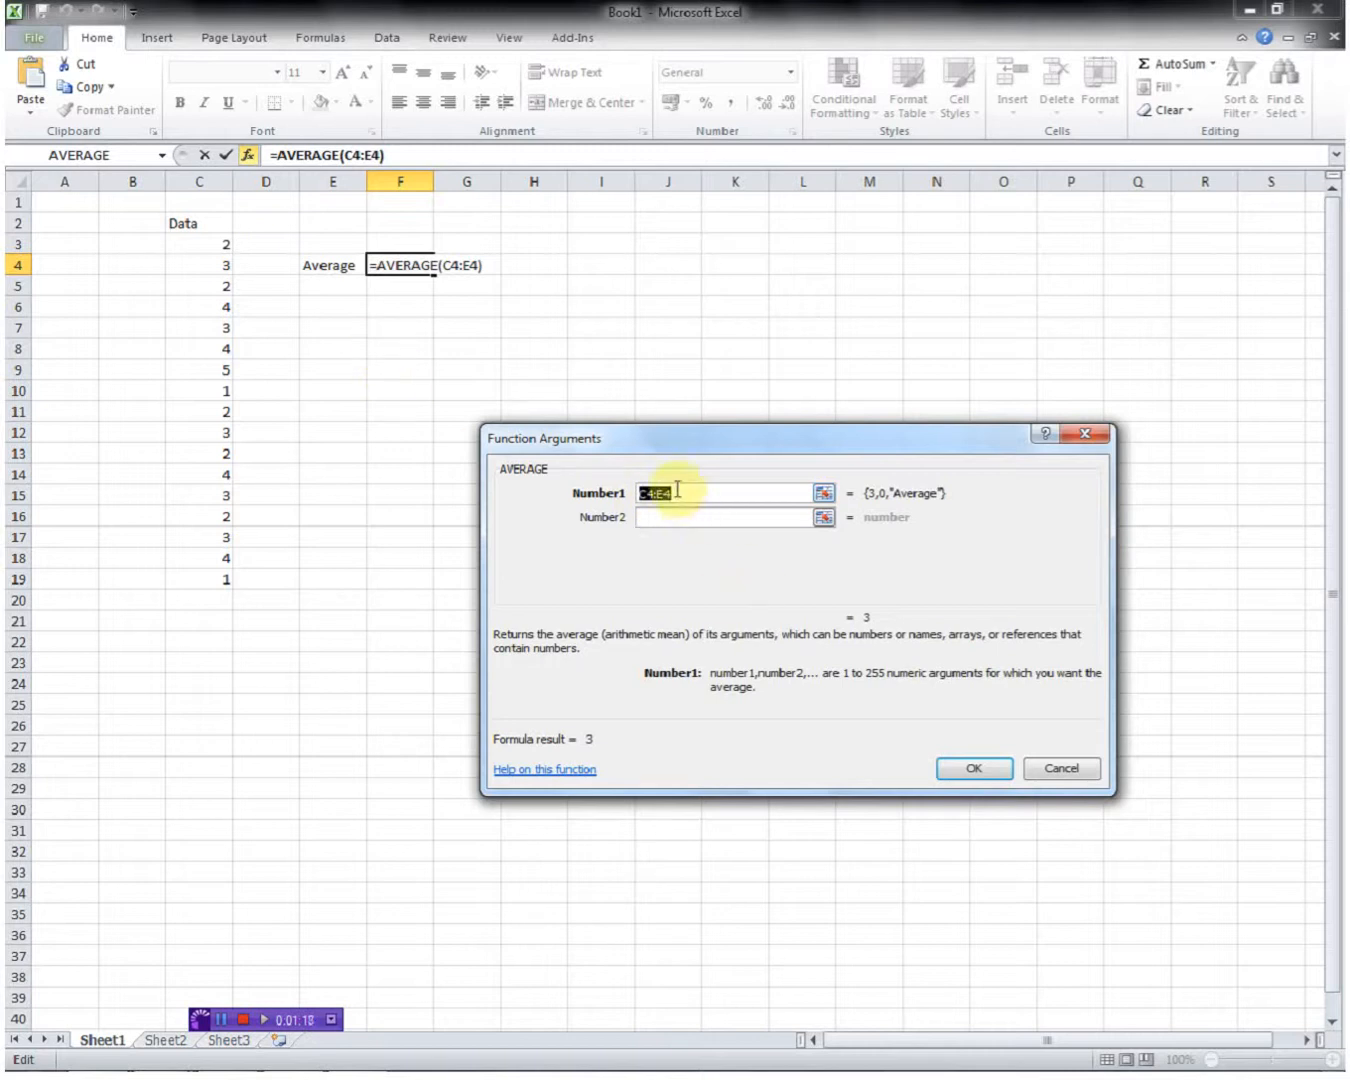
left_click(205, 244)
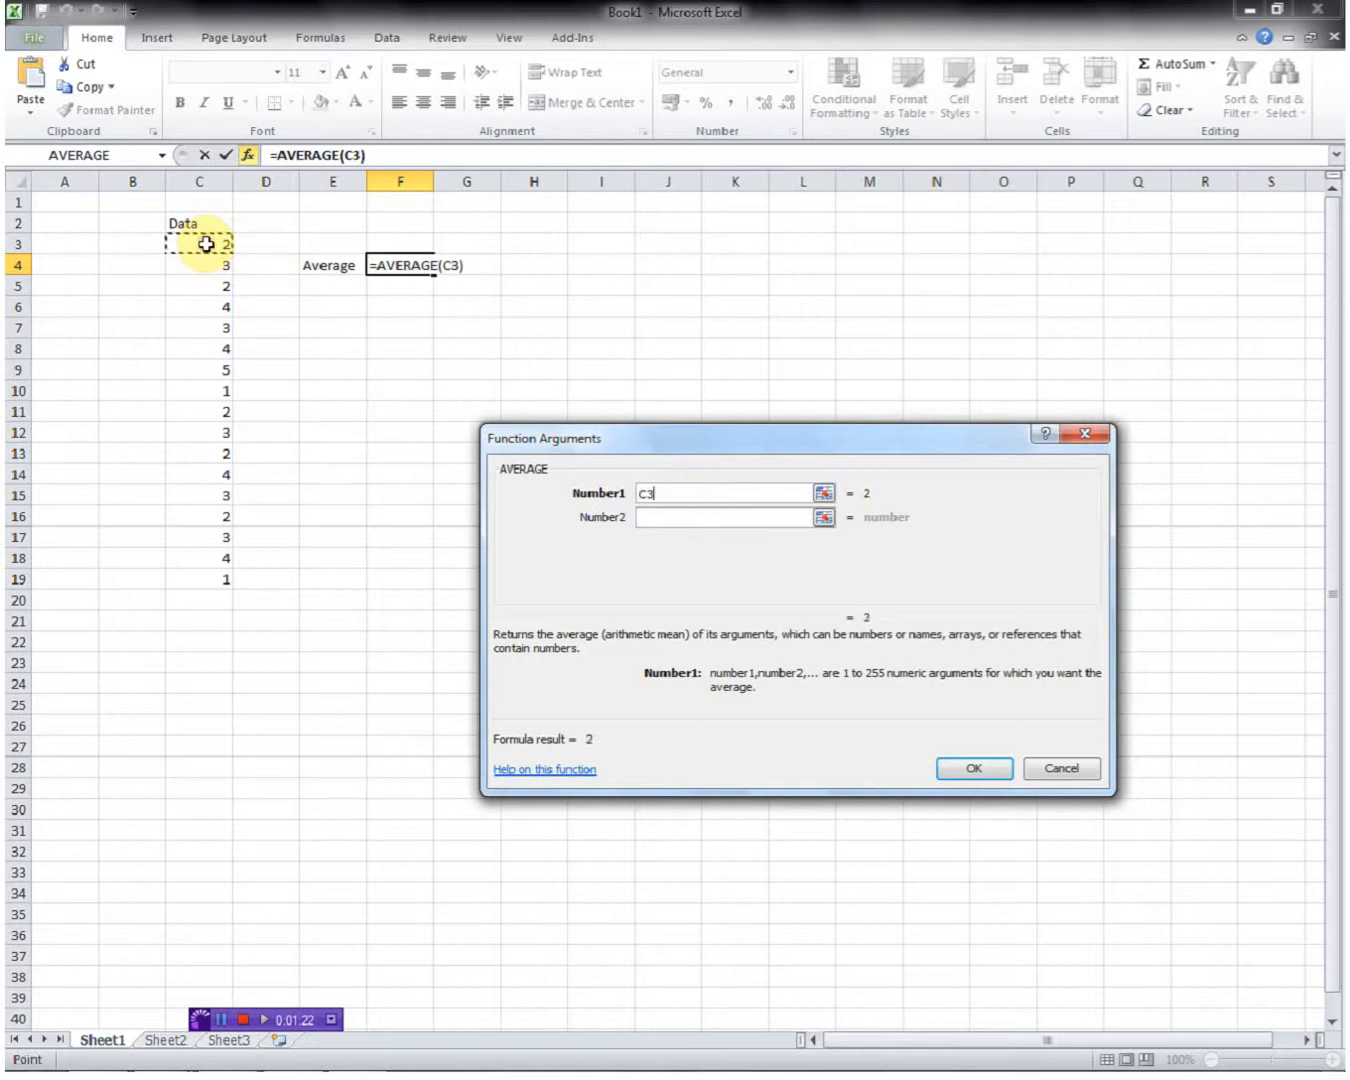
left_click_drag(205, 244, 209, 575)
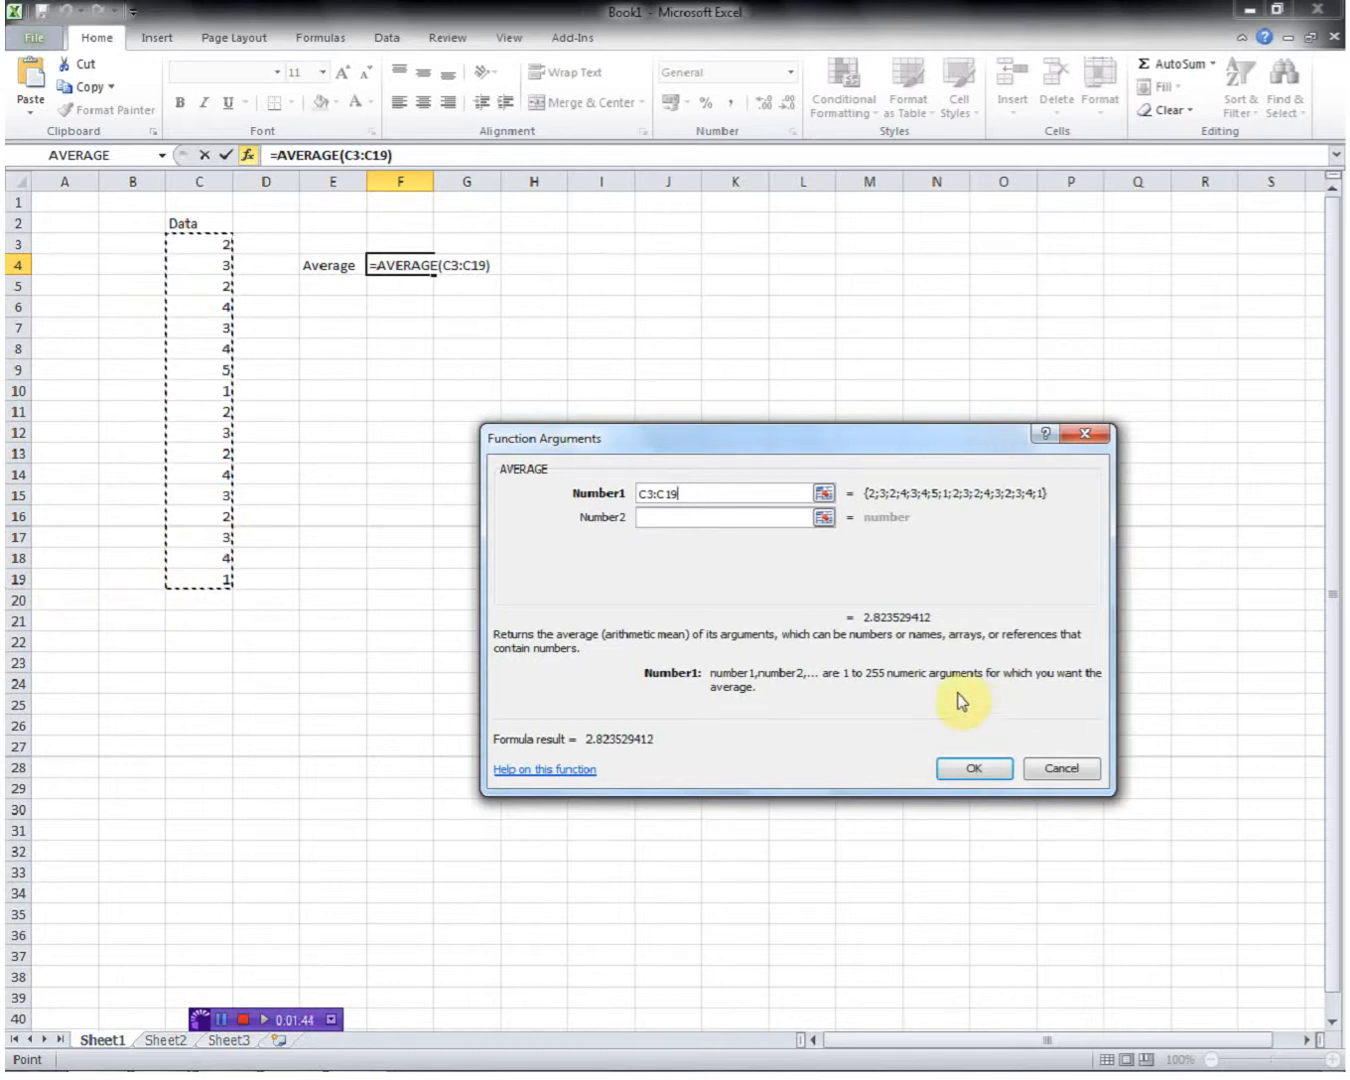
left_click(976, 769)
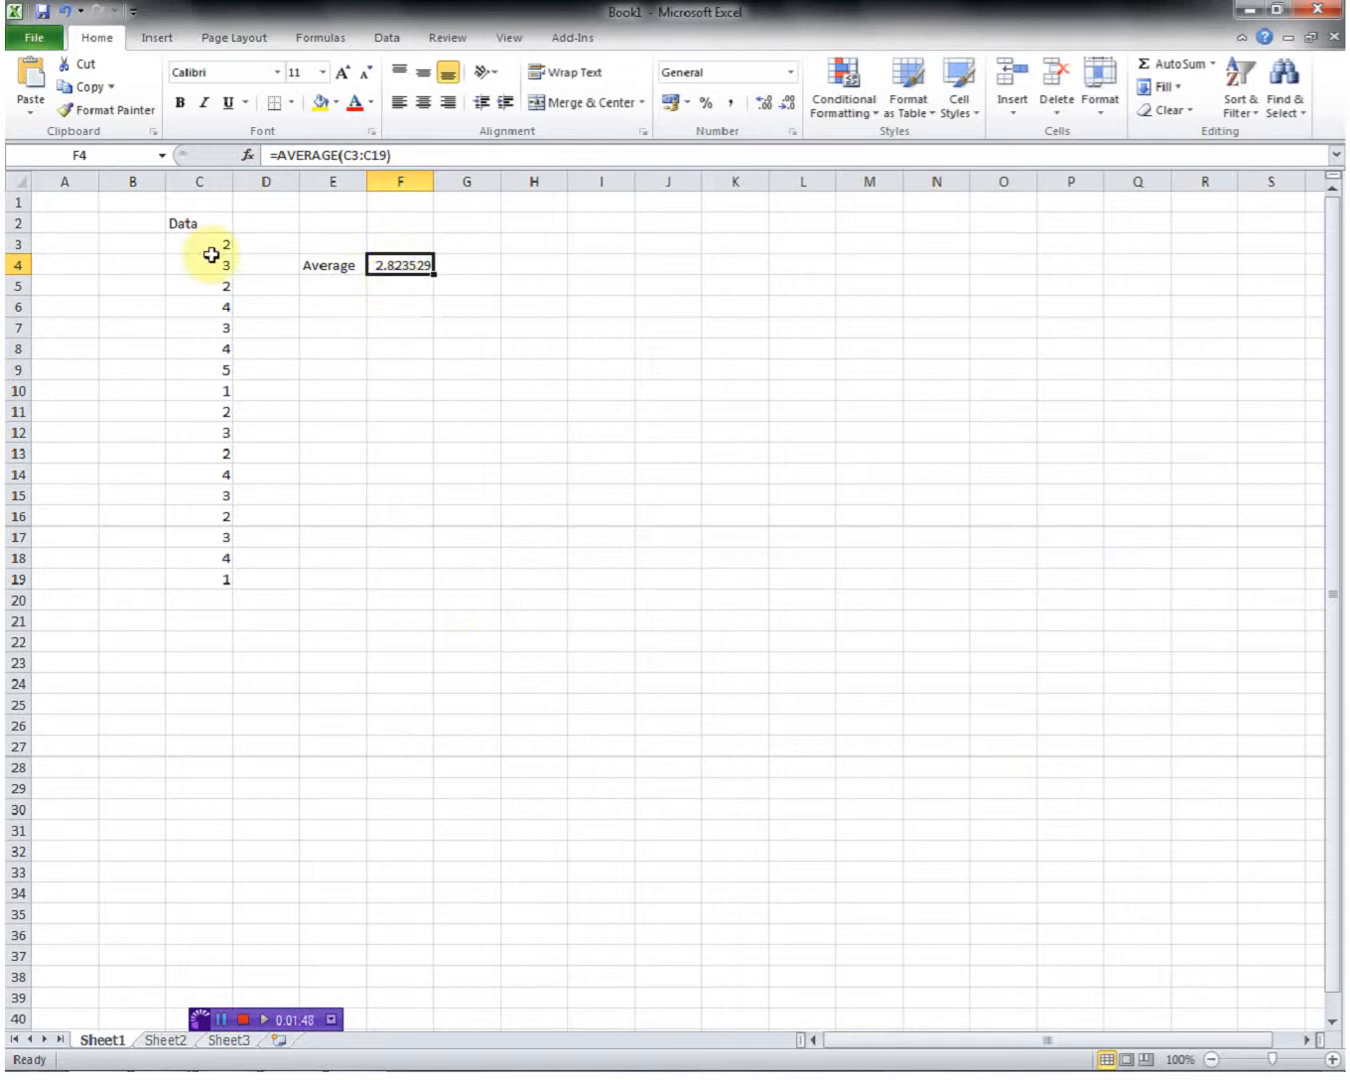
Label cell E6 as "Standard dev.".
left_click(320, 308)
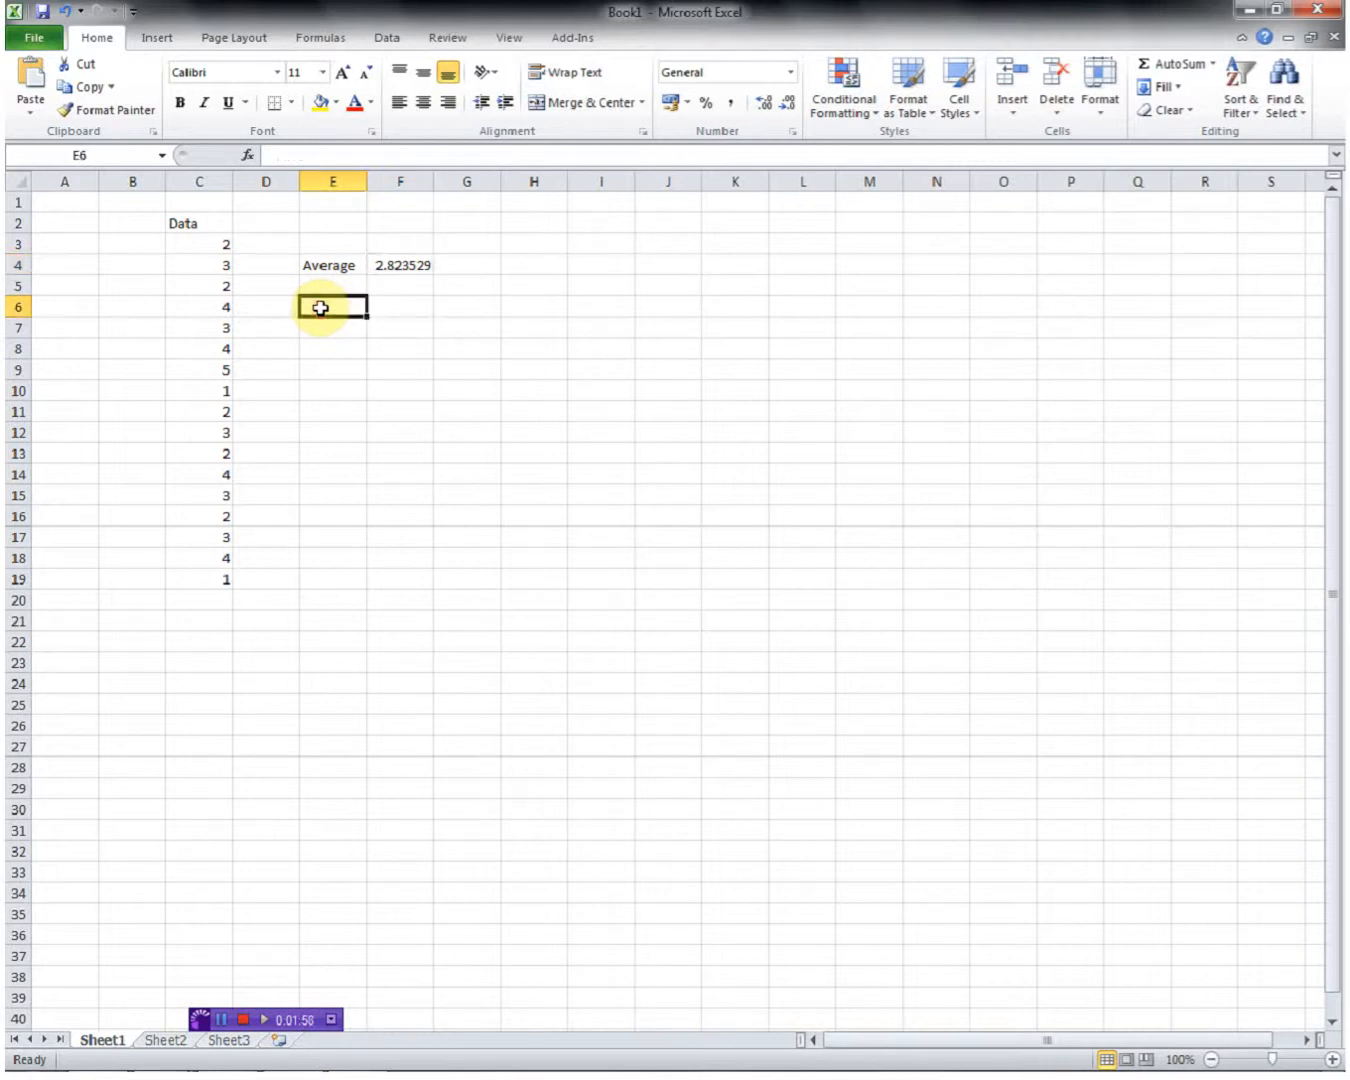
type("Standard dev.")
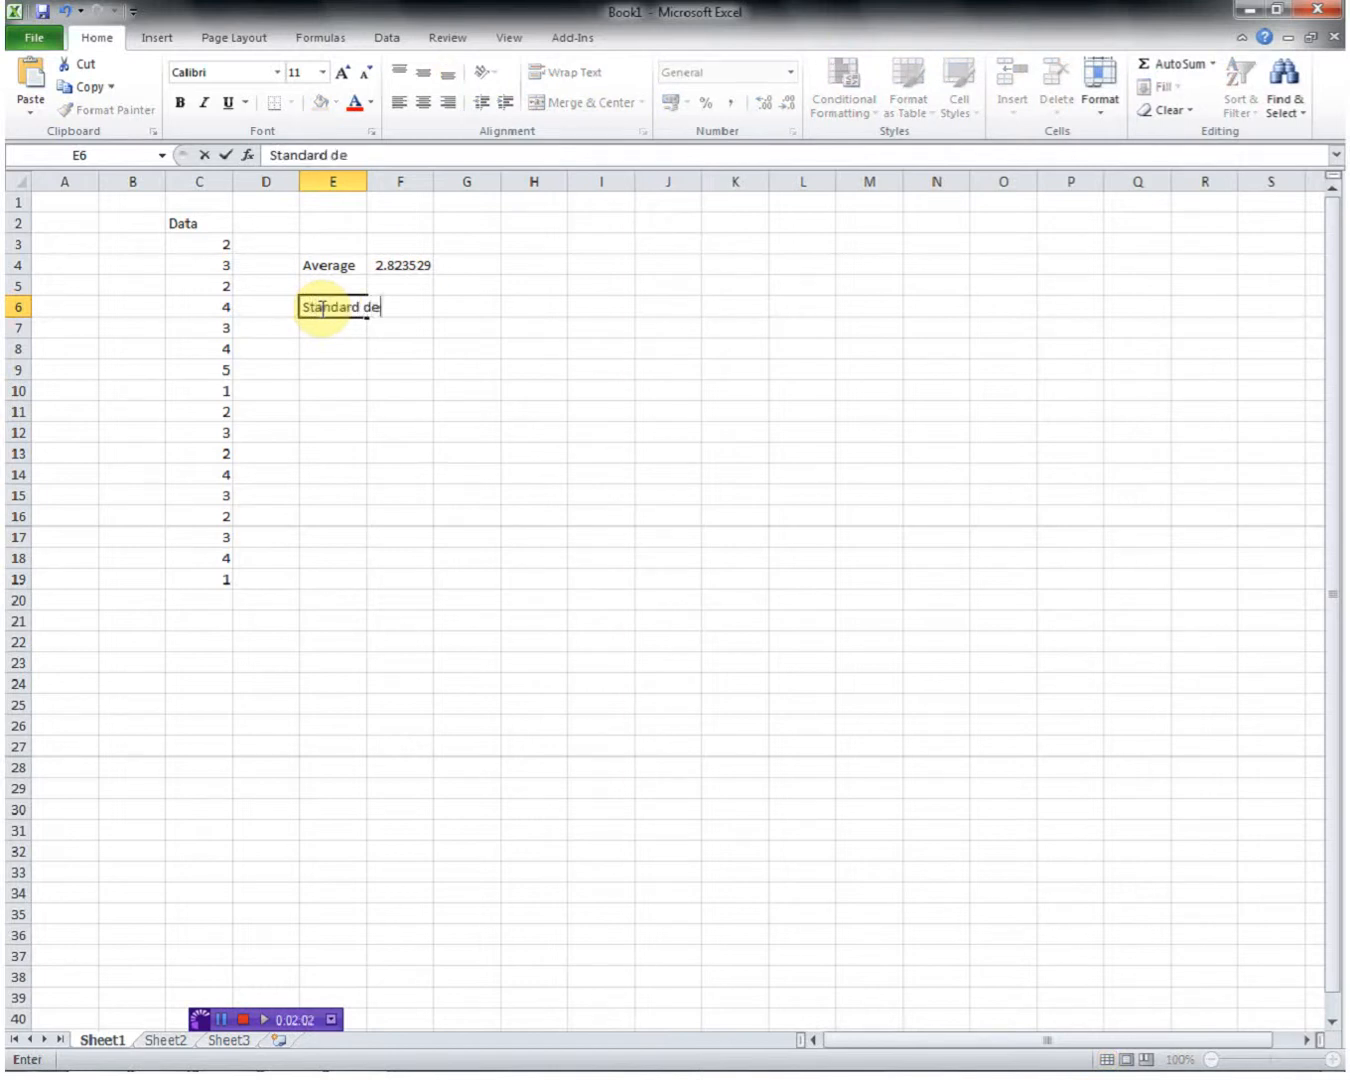
left_click(420, 306)
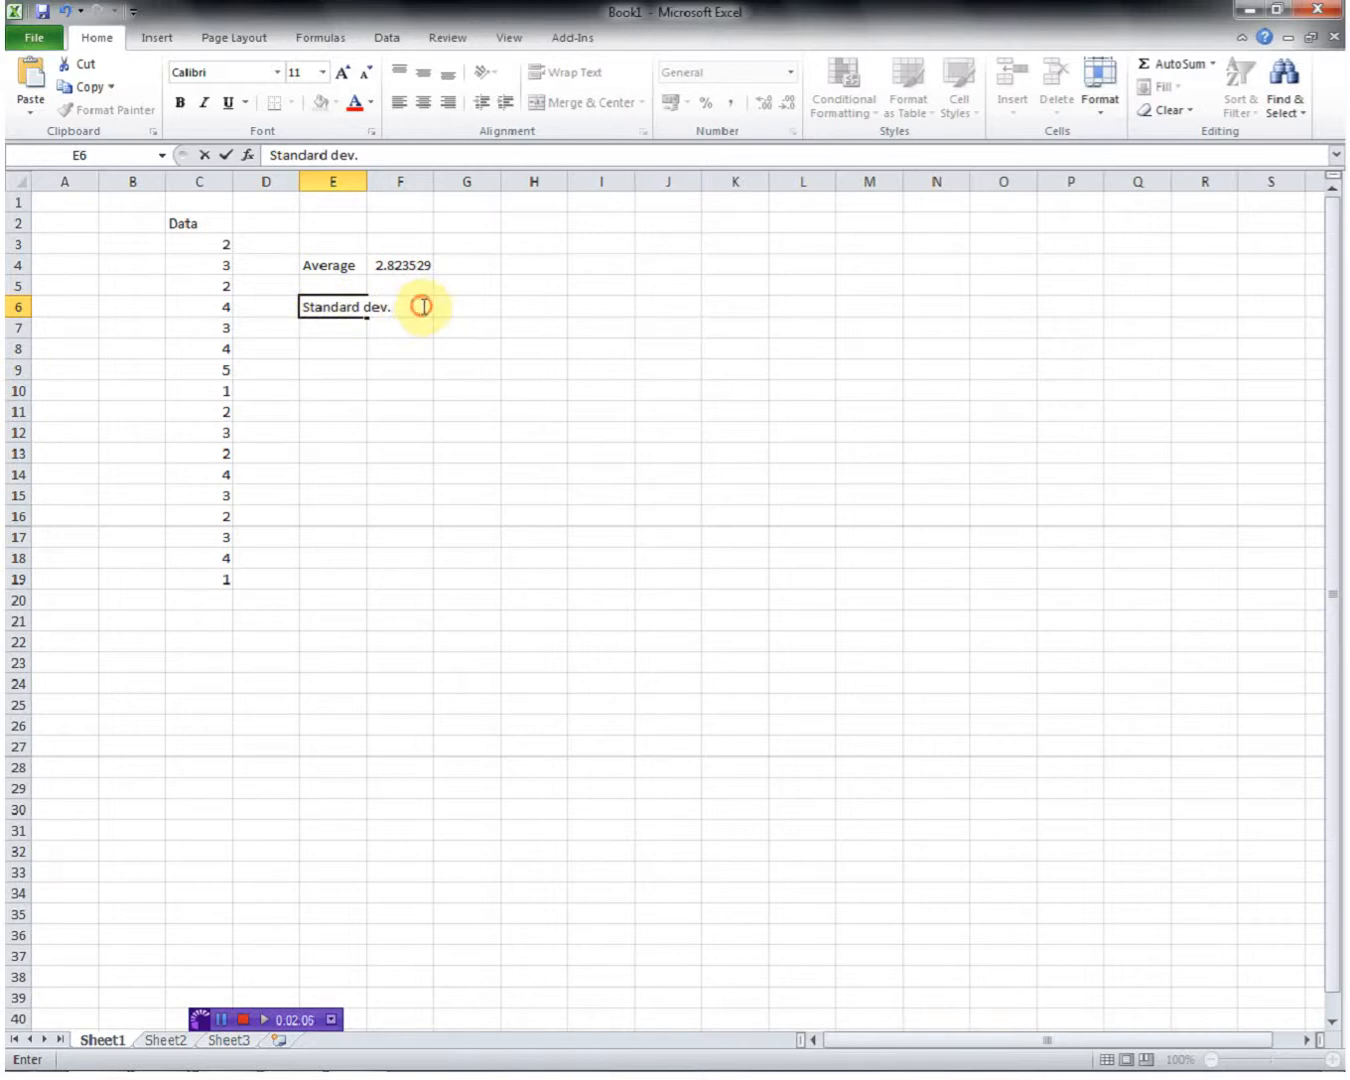
double_click(424, 306)
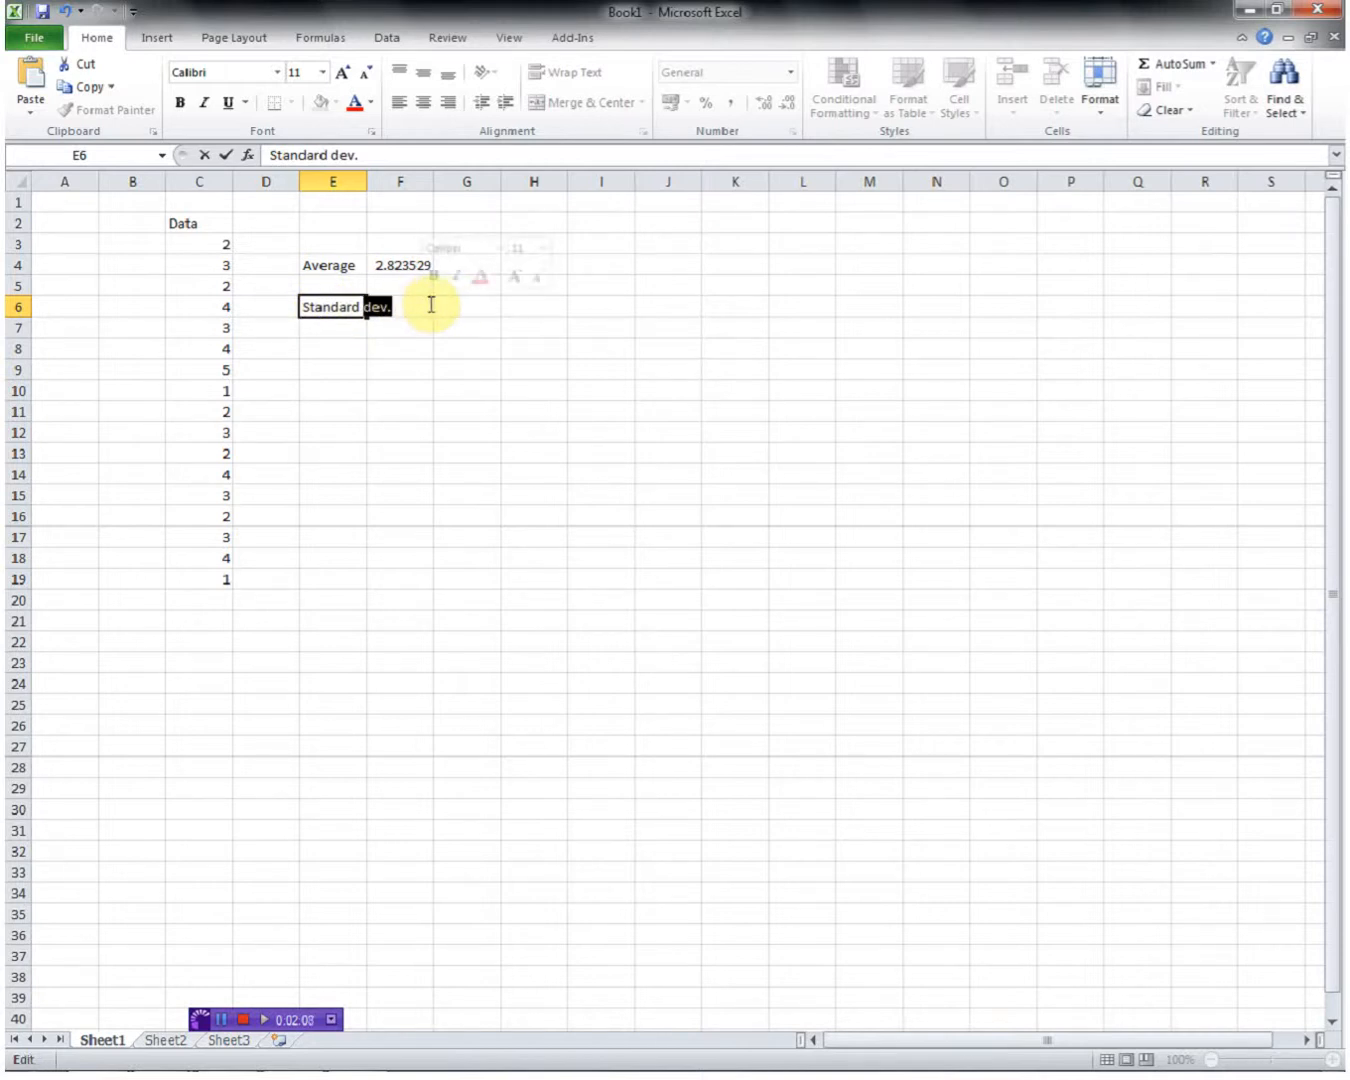
left_click(449, 303)
left_click(419, 307)
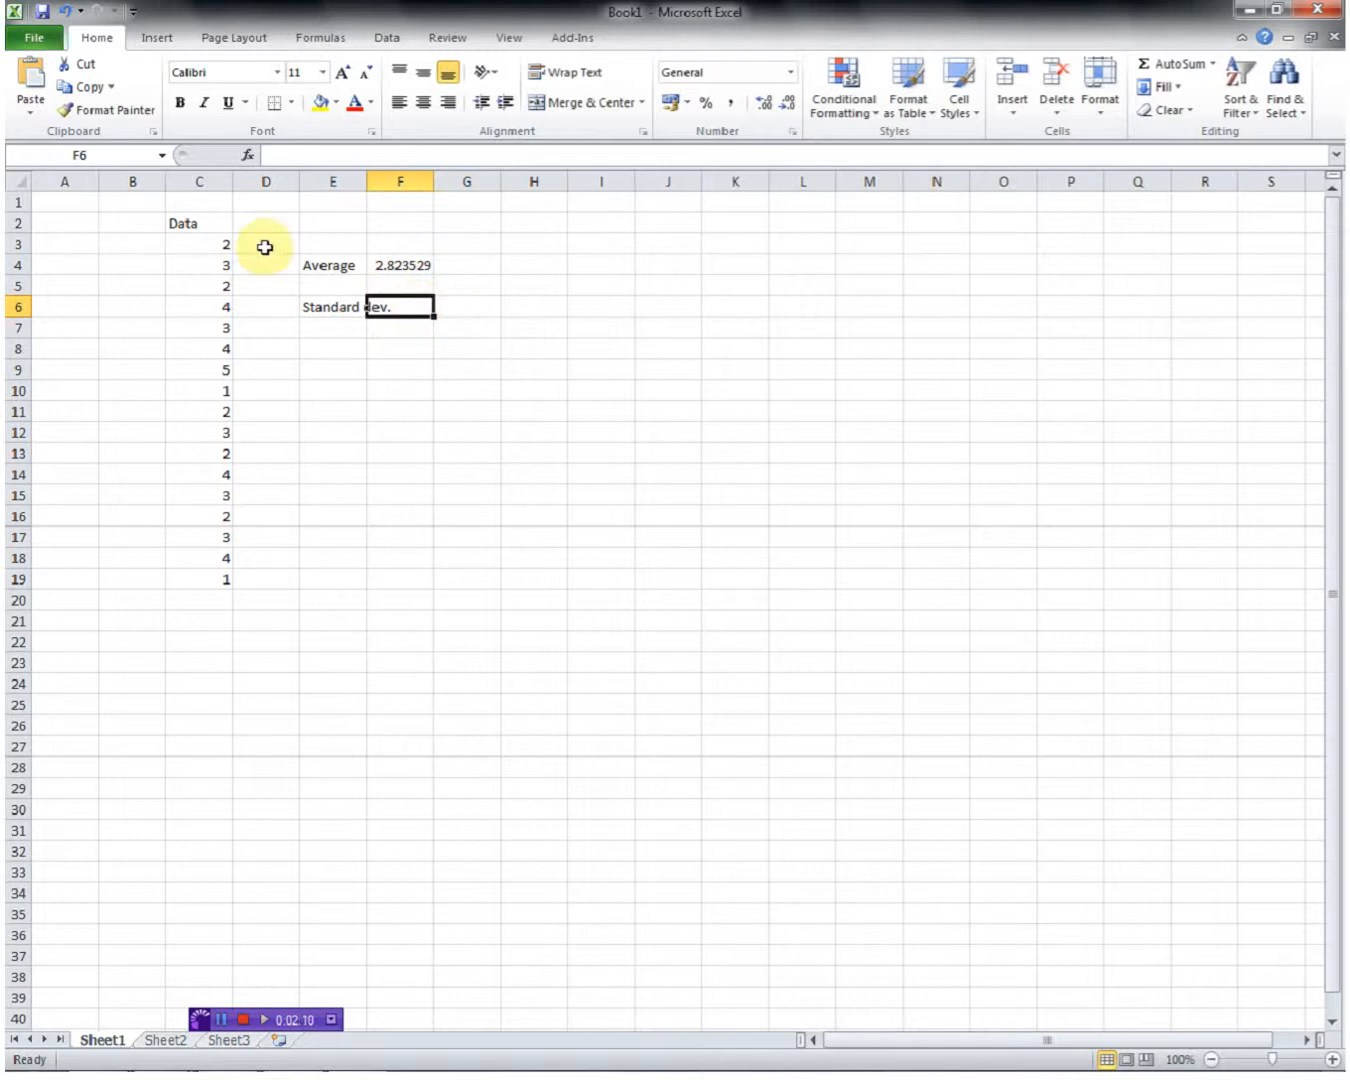
Calculate the standard deviation of C3:C19 in cell F6 with the STDEV function.
double_click(399, 311)
type("=")
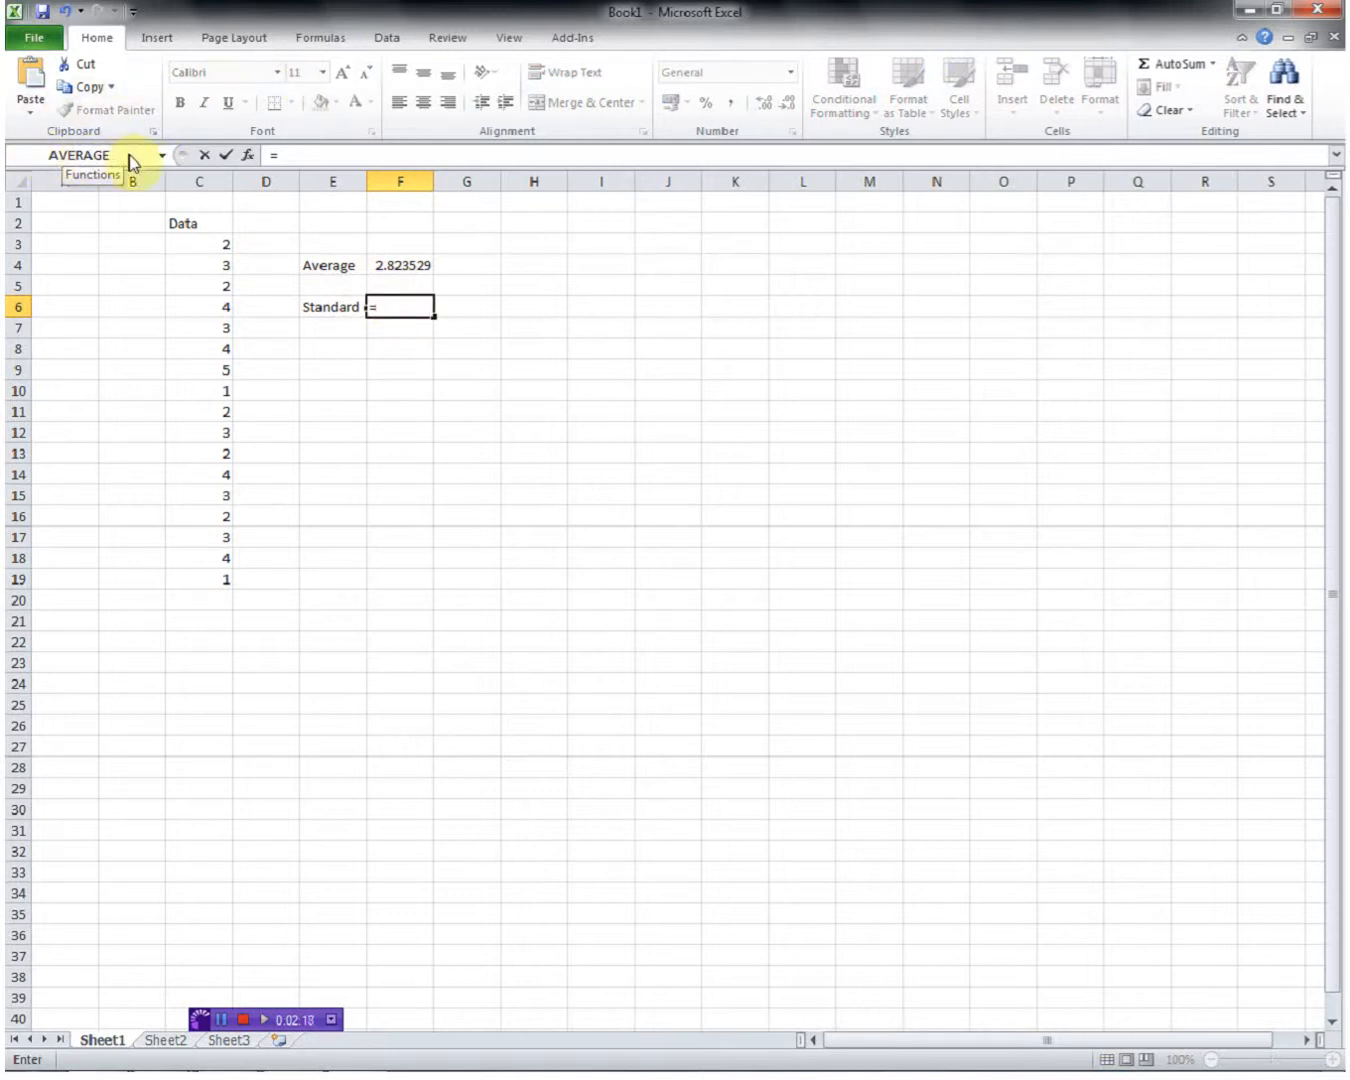
left_click(164, 157)
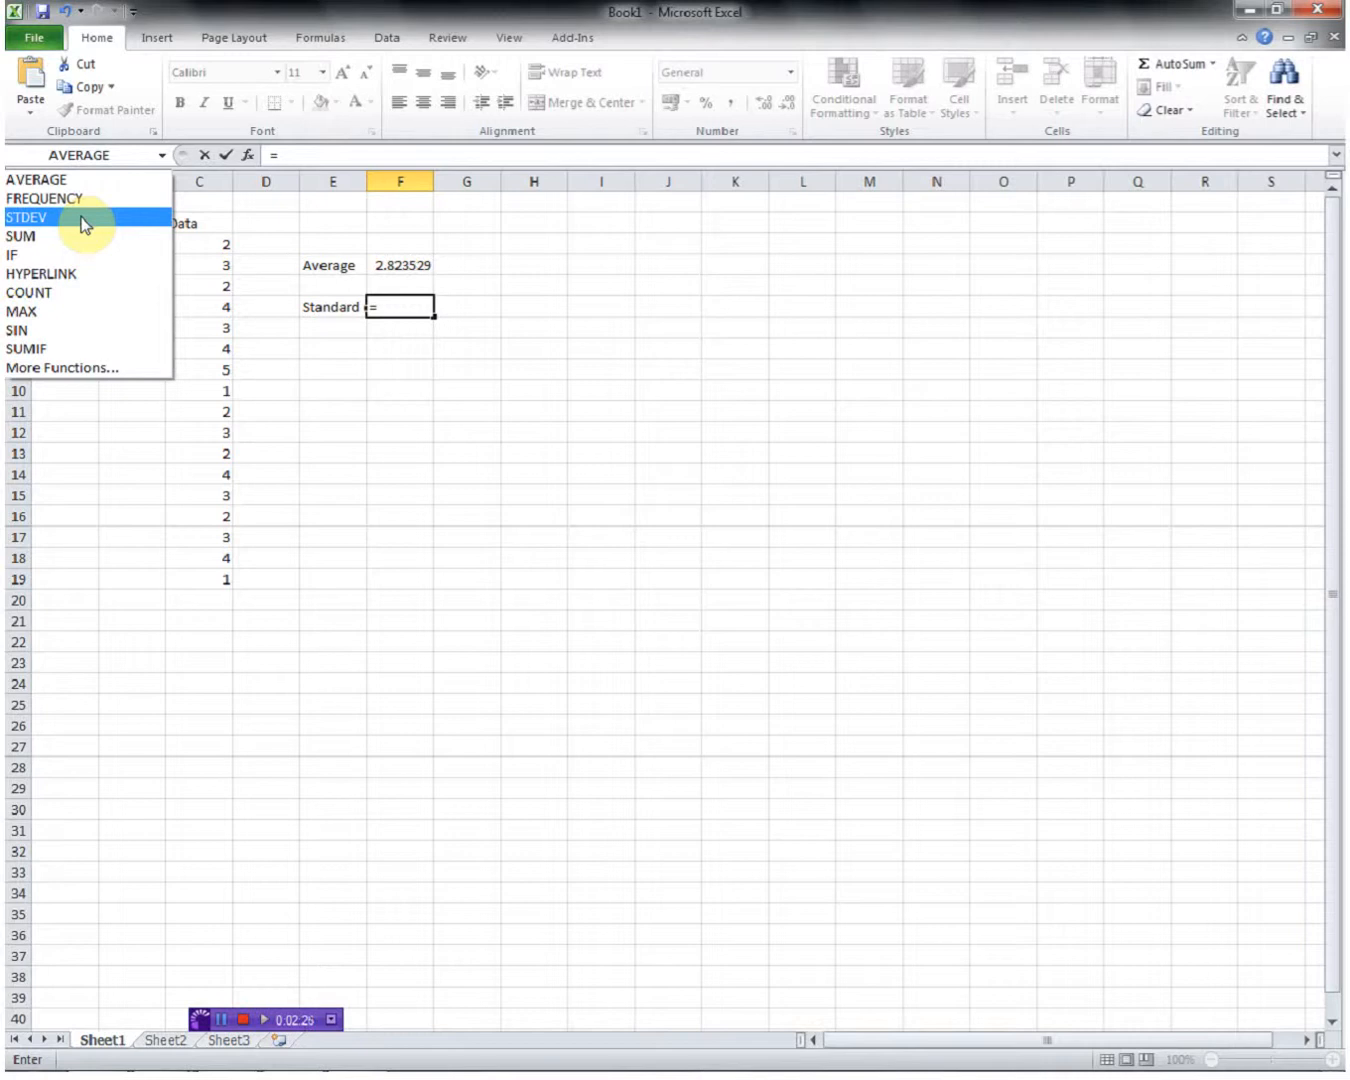
left_click(82, 219)
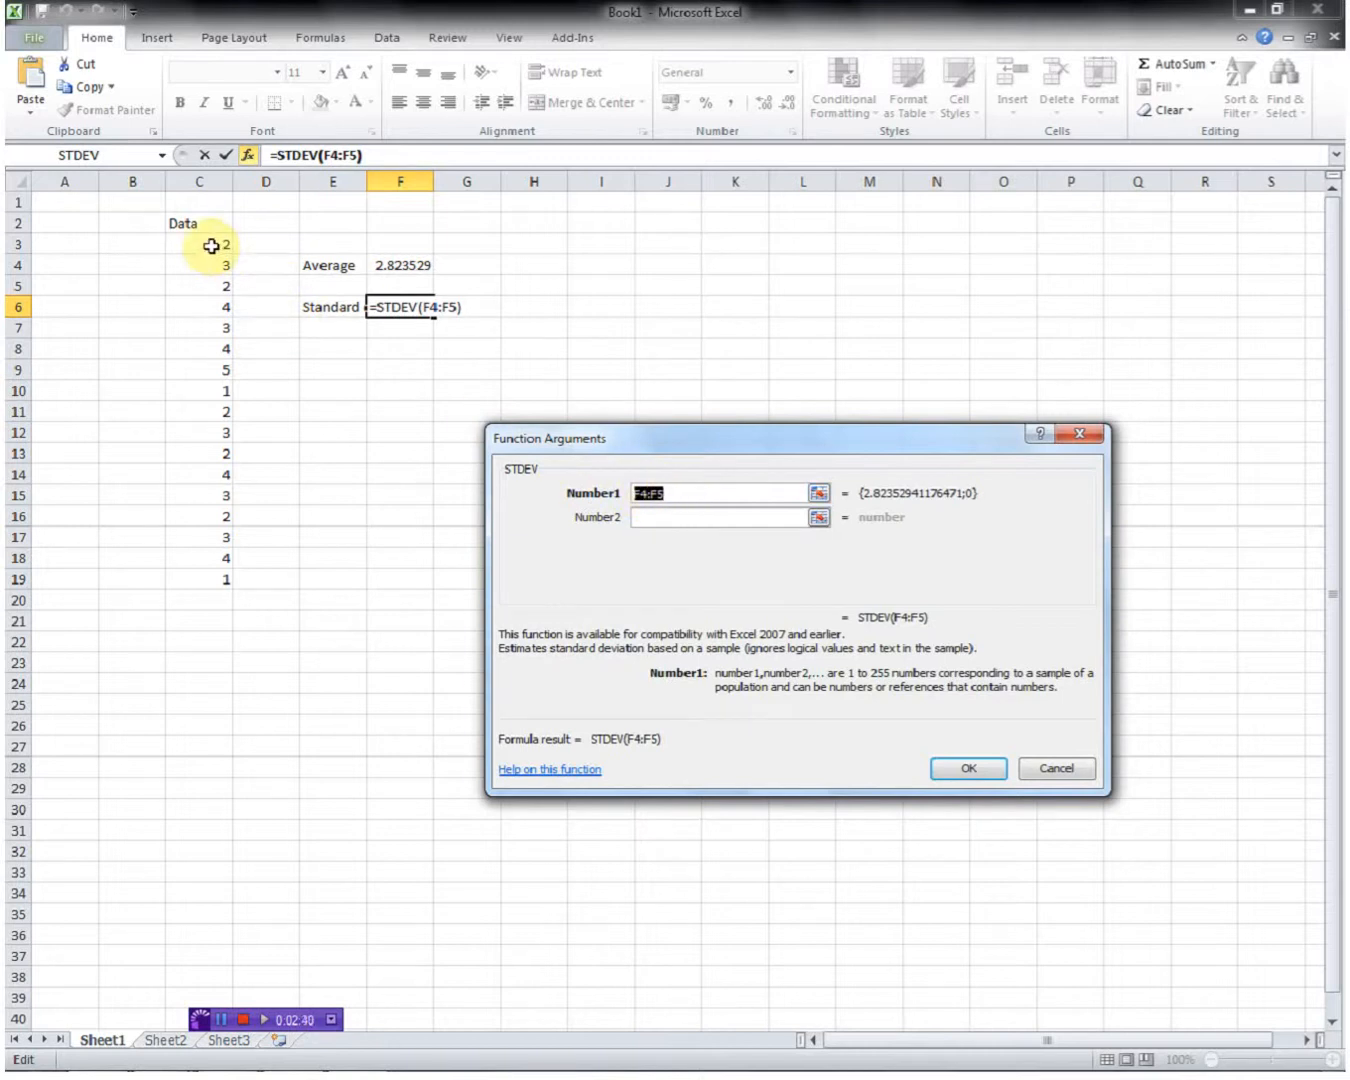
left_click_drag(211, 246, 231, 575)
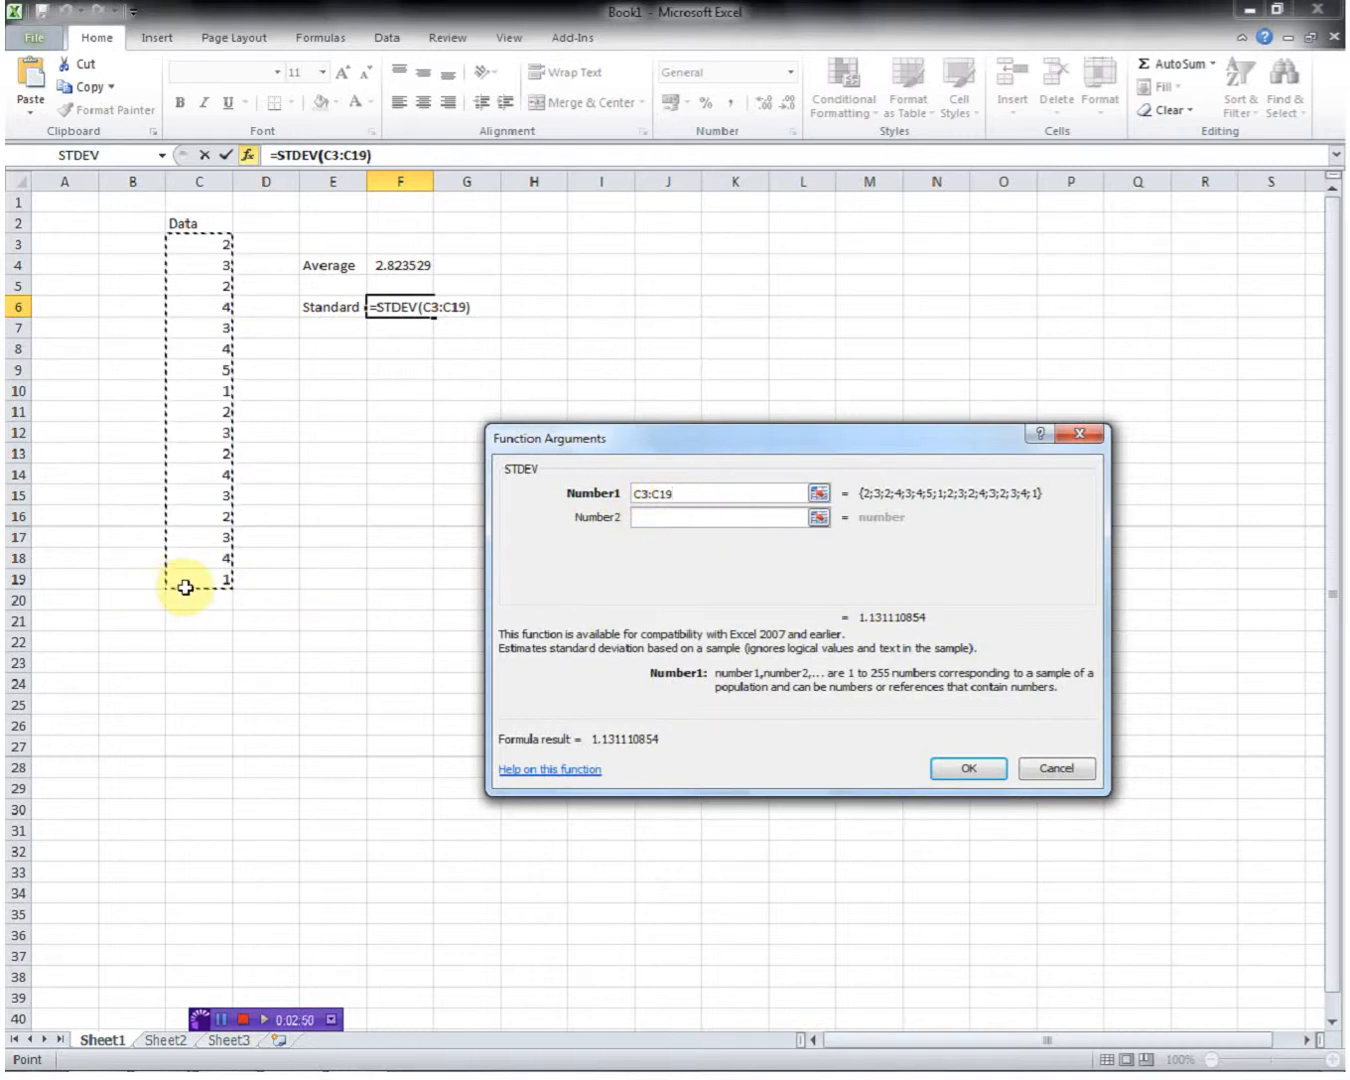
left_click(967, 769)
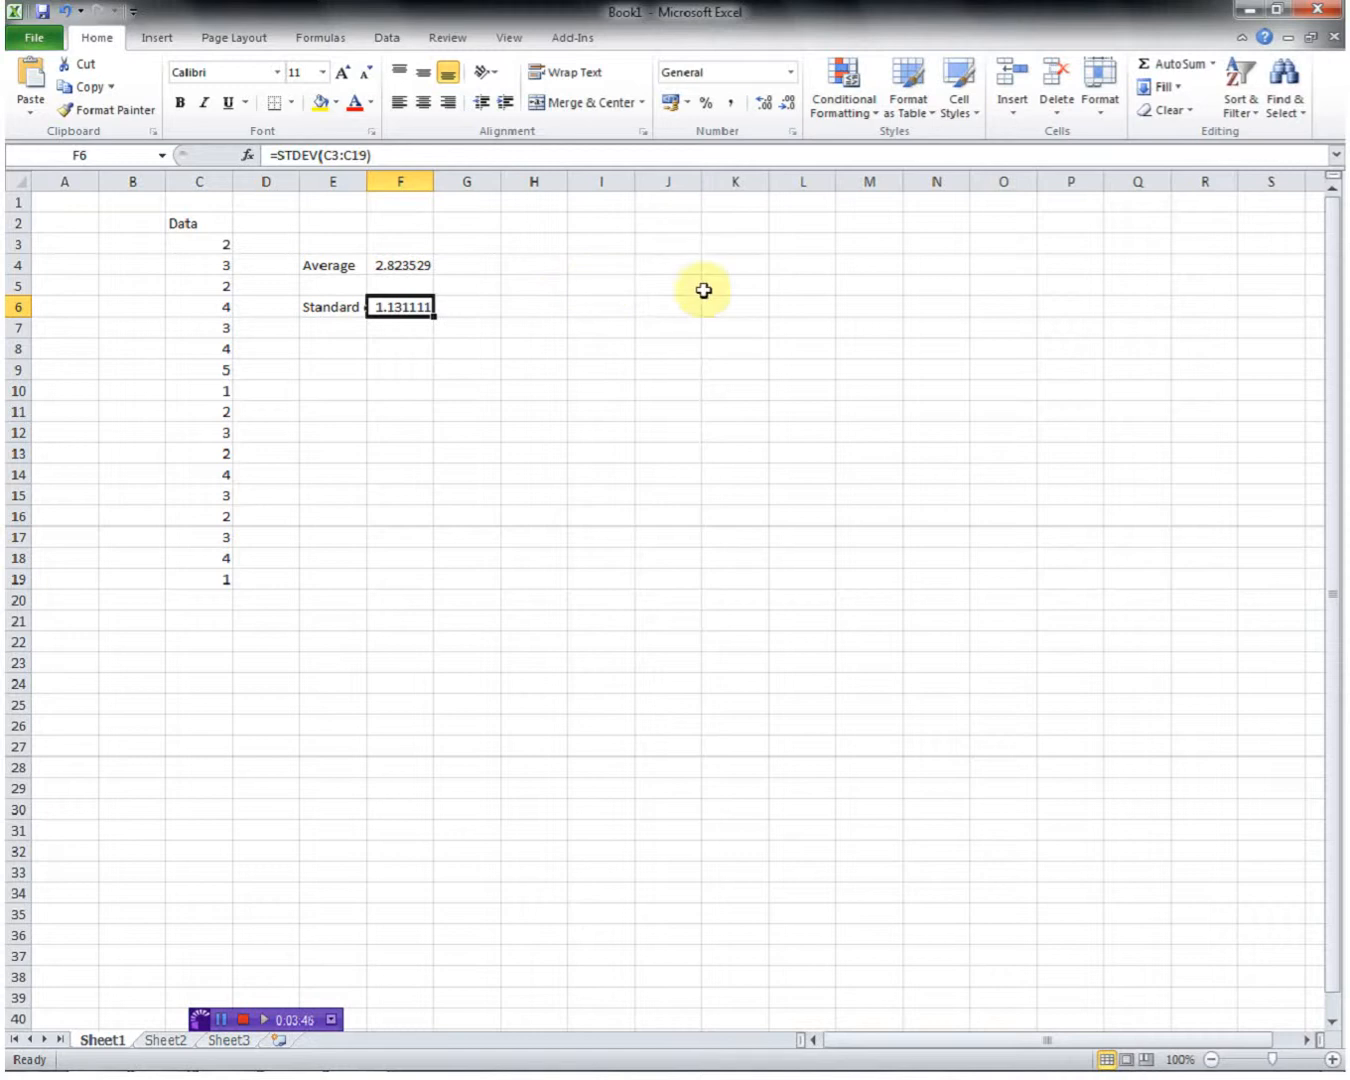
Enter the bin values 1, 2, 3, 4 and 5 down cells H5 to H9.
double_click(542, 287)
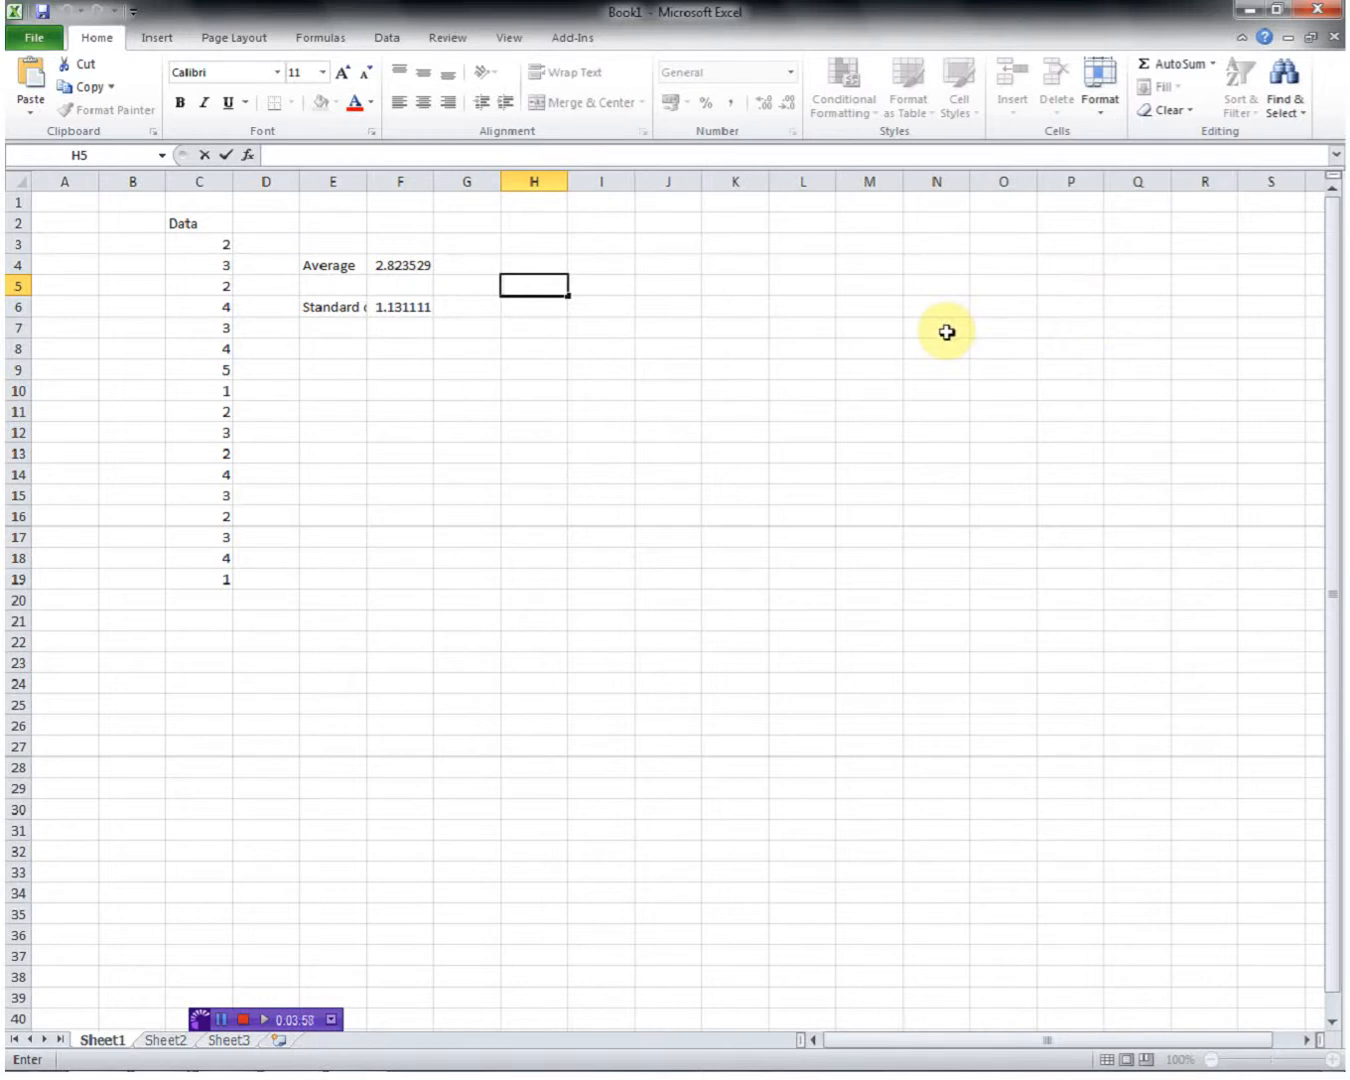
type("1")
key("Return")
type("2")
key("Return")
type("3")
key("Return")
type("4")
key("Return")
type("5")
key("Return")
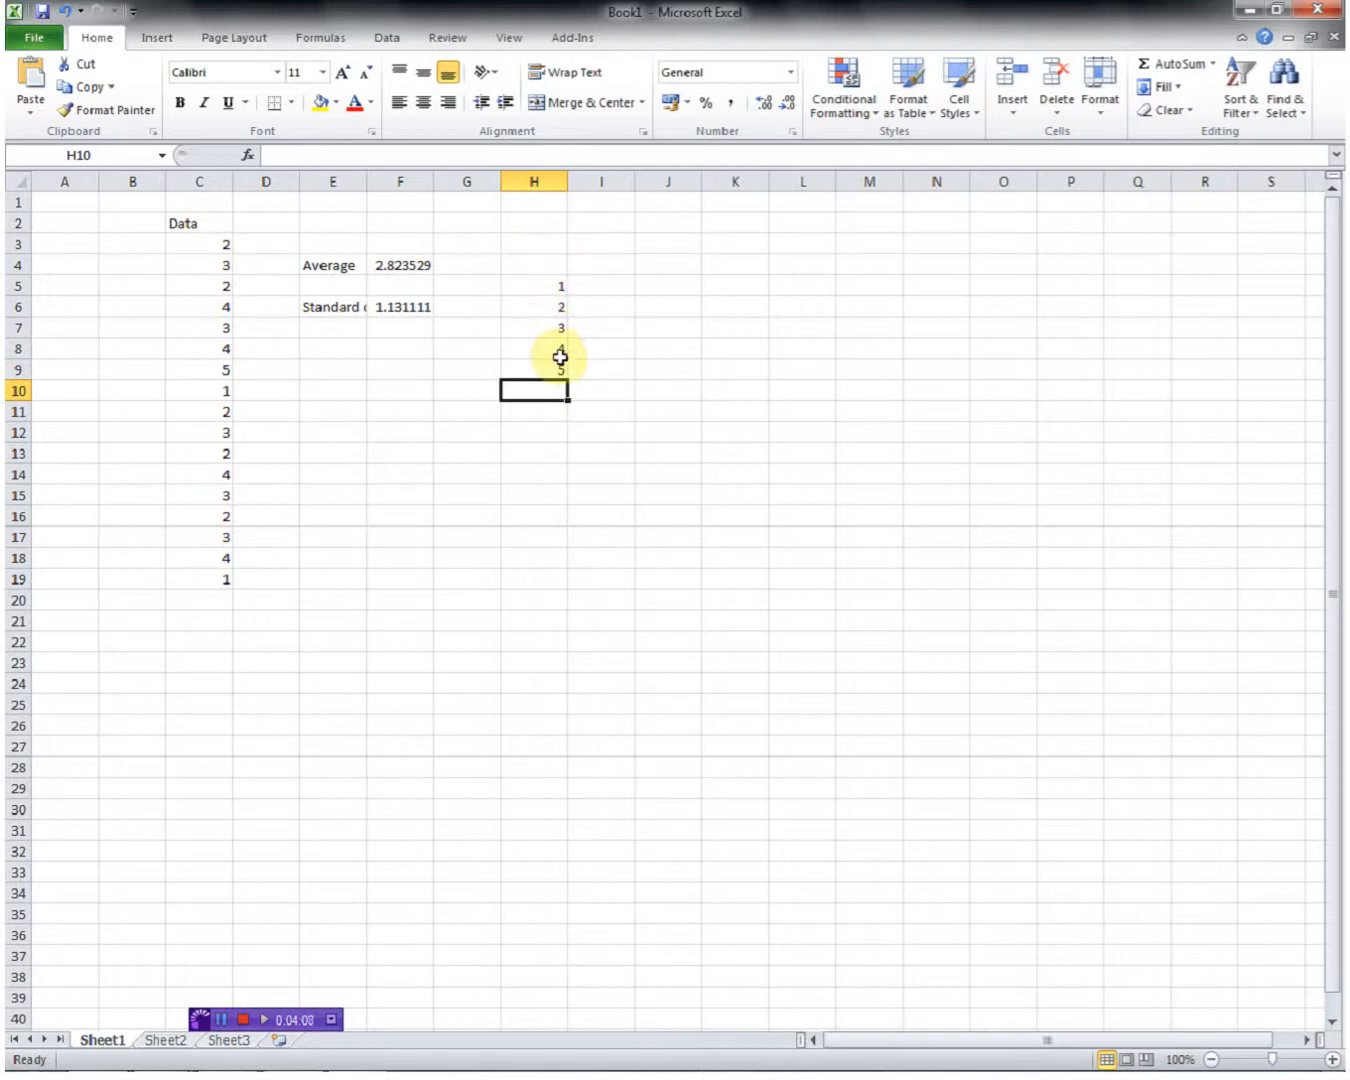
Add the heading "Bins" in cell H3 and the heading "Frequency" in cell J3.
left_click(548, 242)
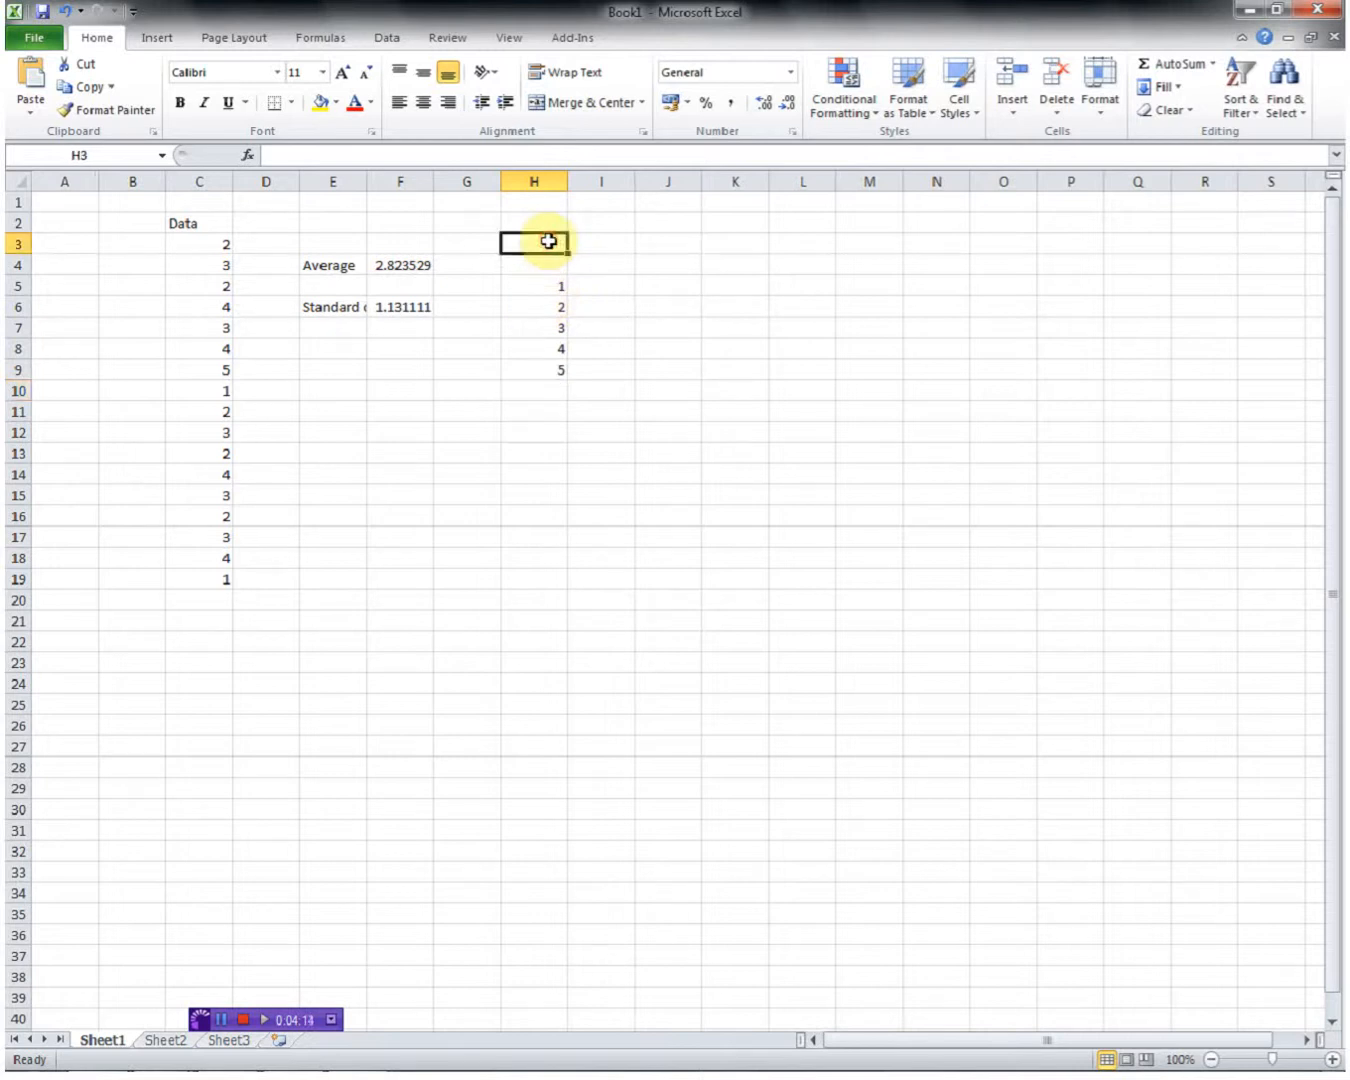
type("Bins")
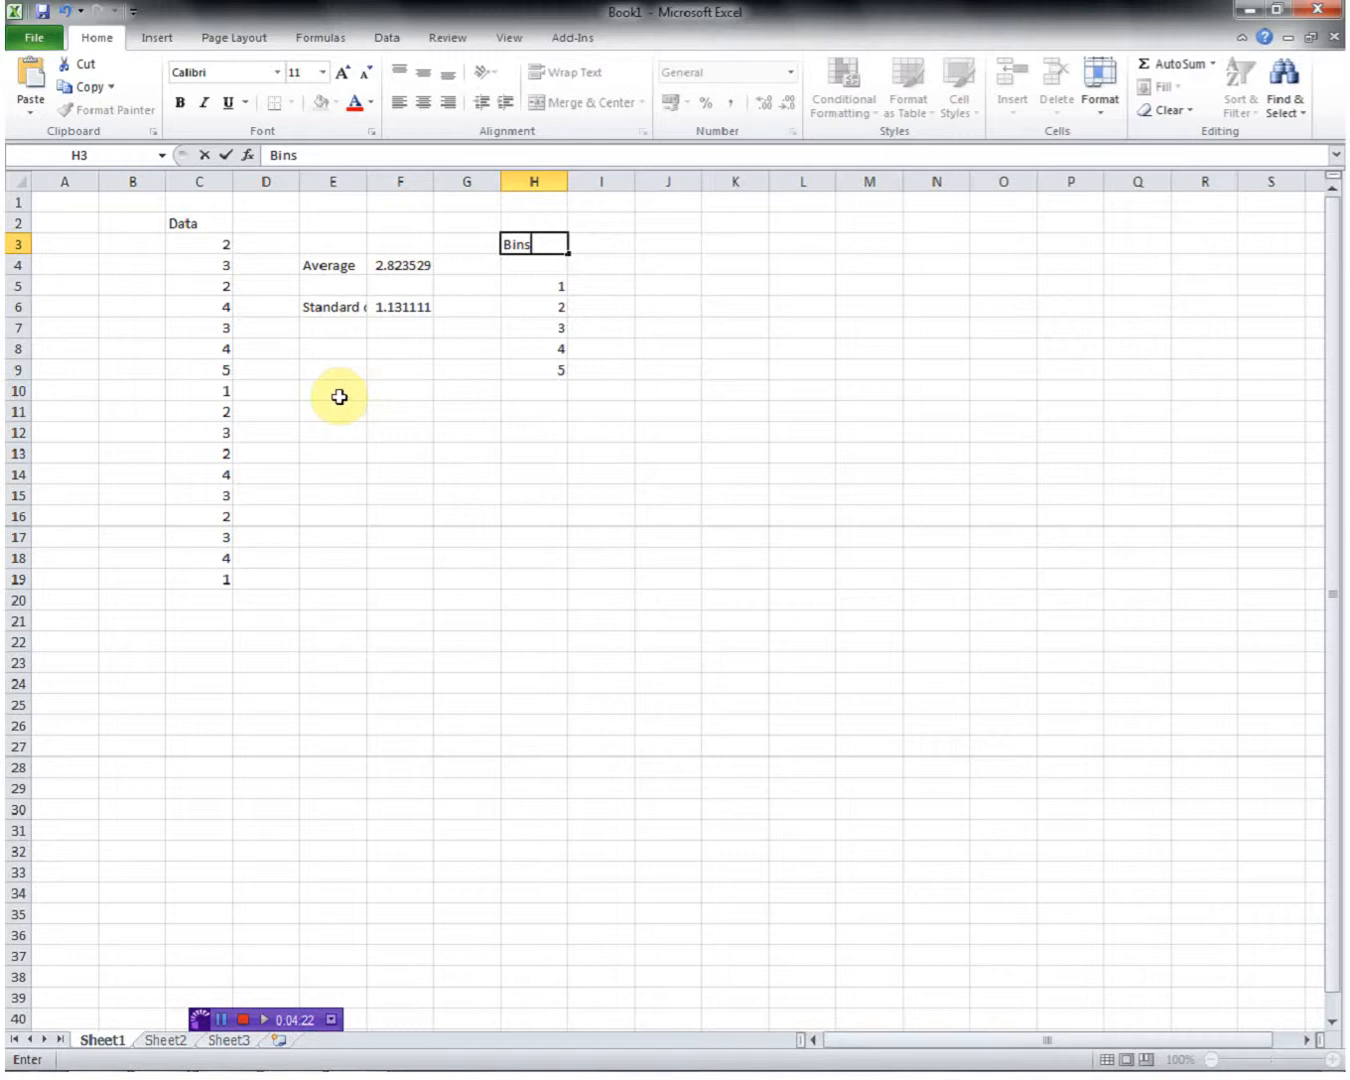
left_click(671, 242)
type("F")
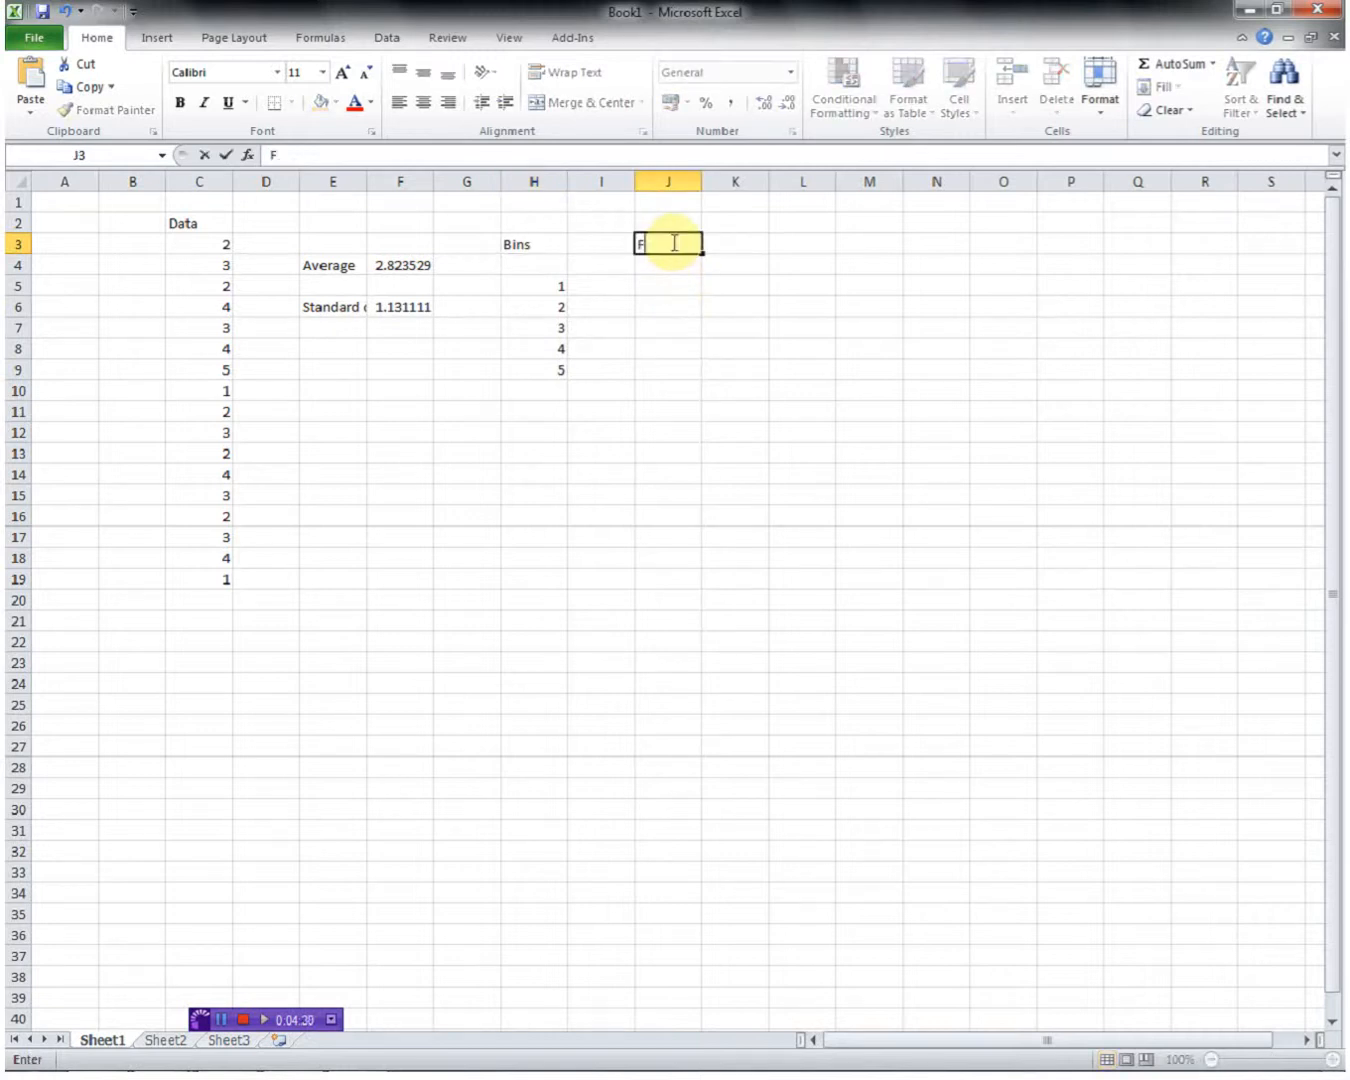
type("requenc")
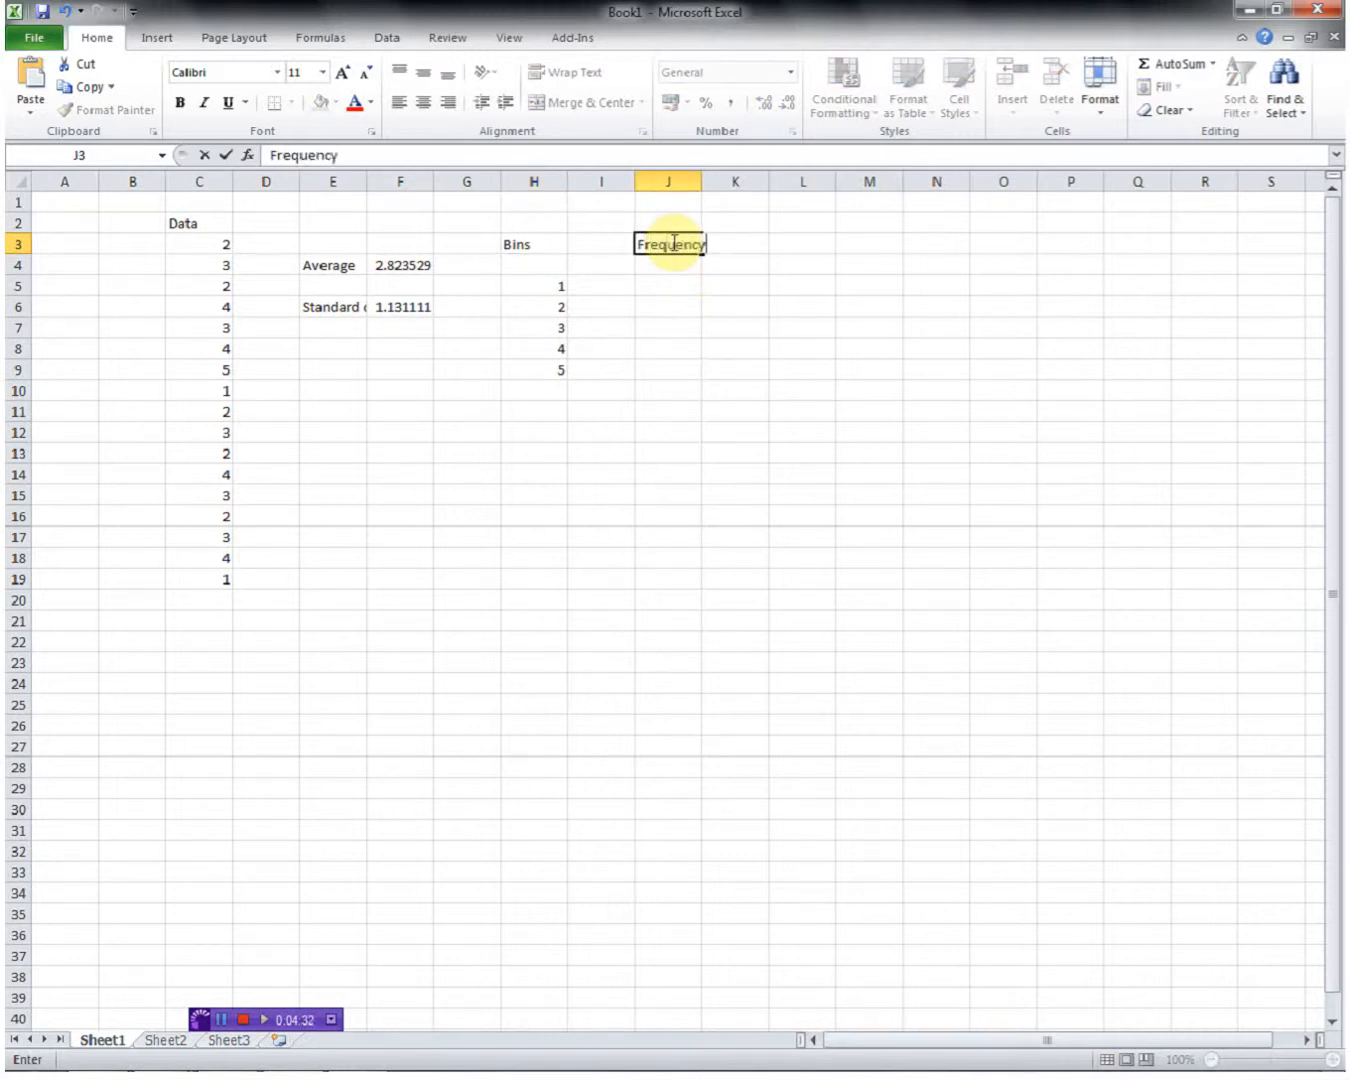
type("y")
Start a FREQUENCY function in cell J5 with data array C3:C19 and bins array H5:H9.
left_click_drag(669, 284, 673, 366)
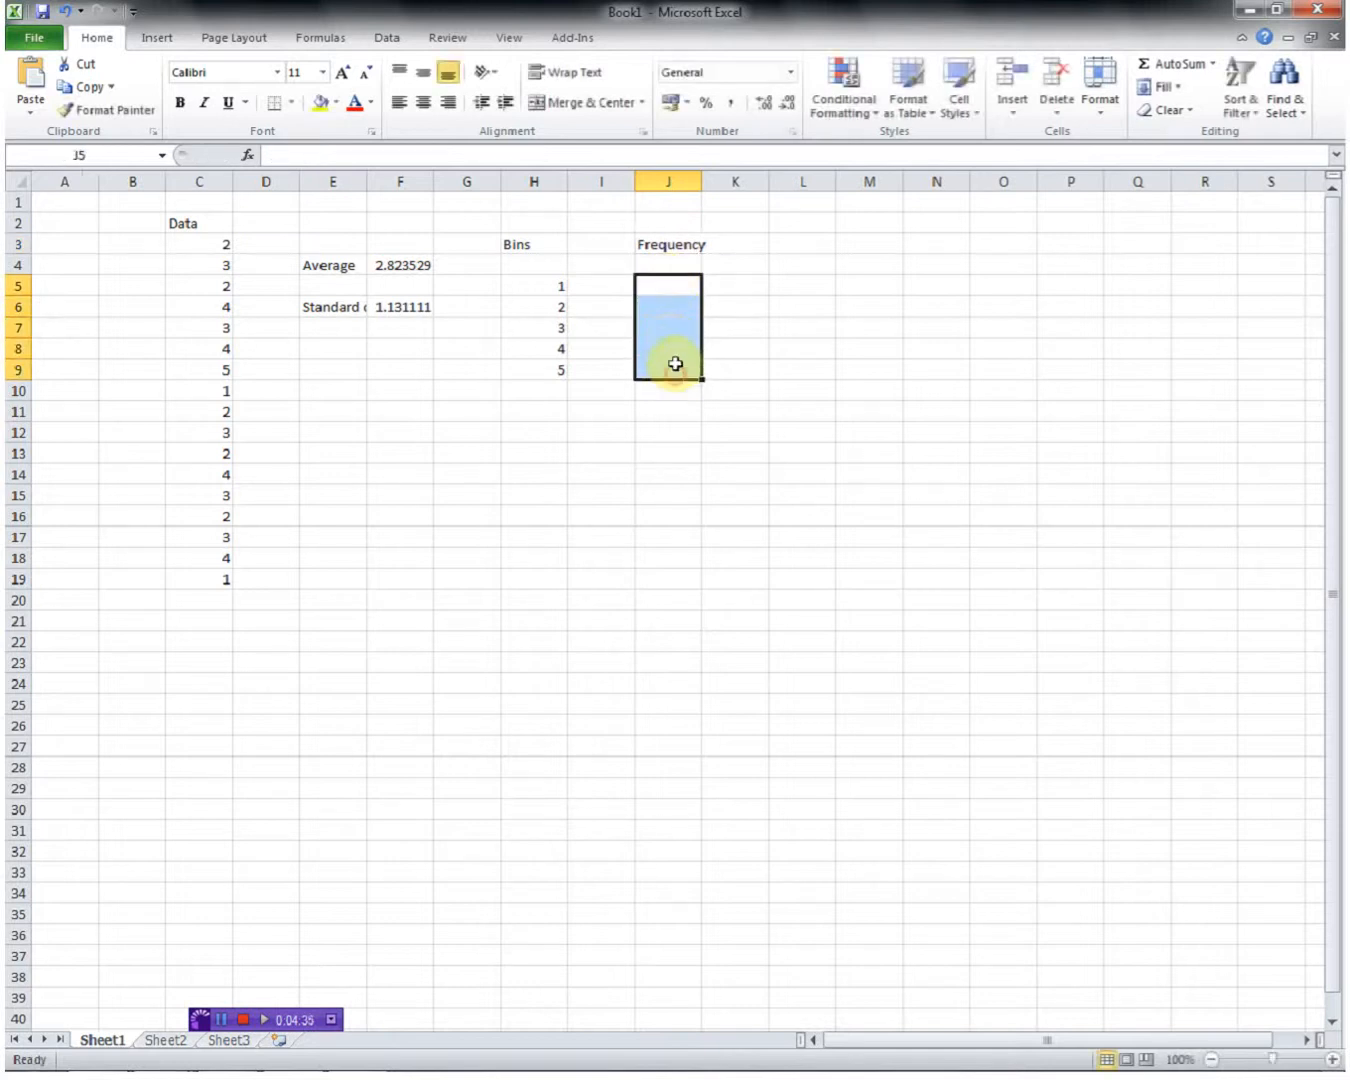
double_click(665, 285)
type("=")
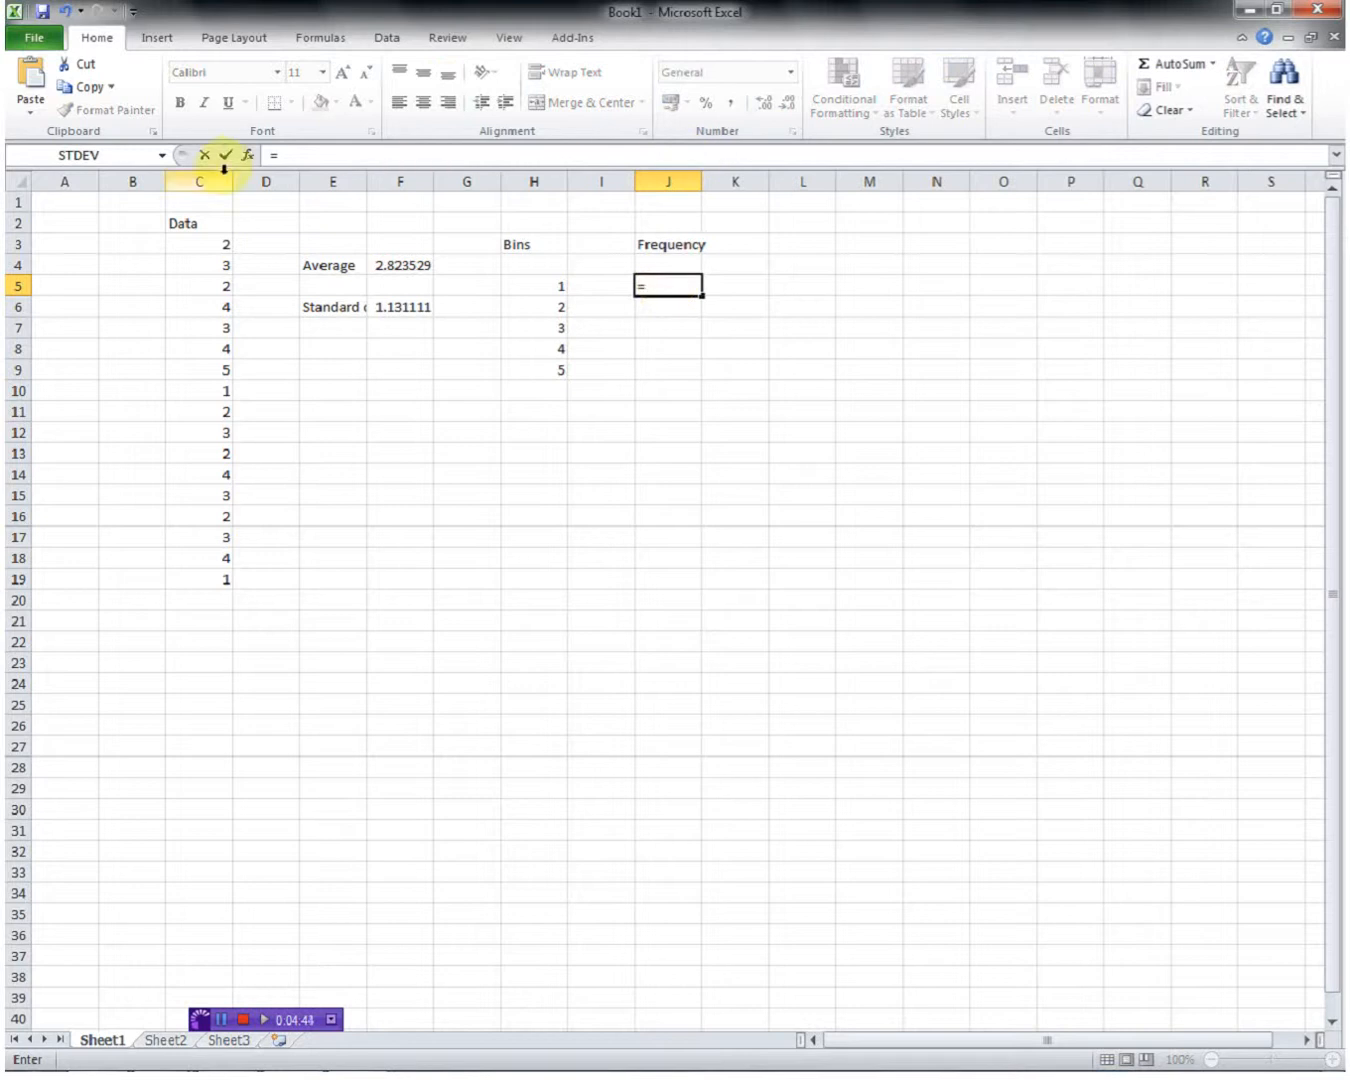
left_click(162, 156)
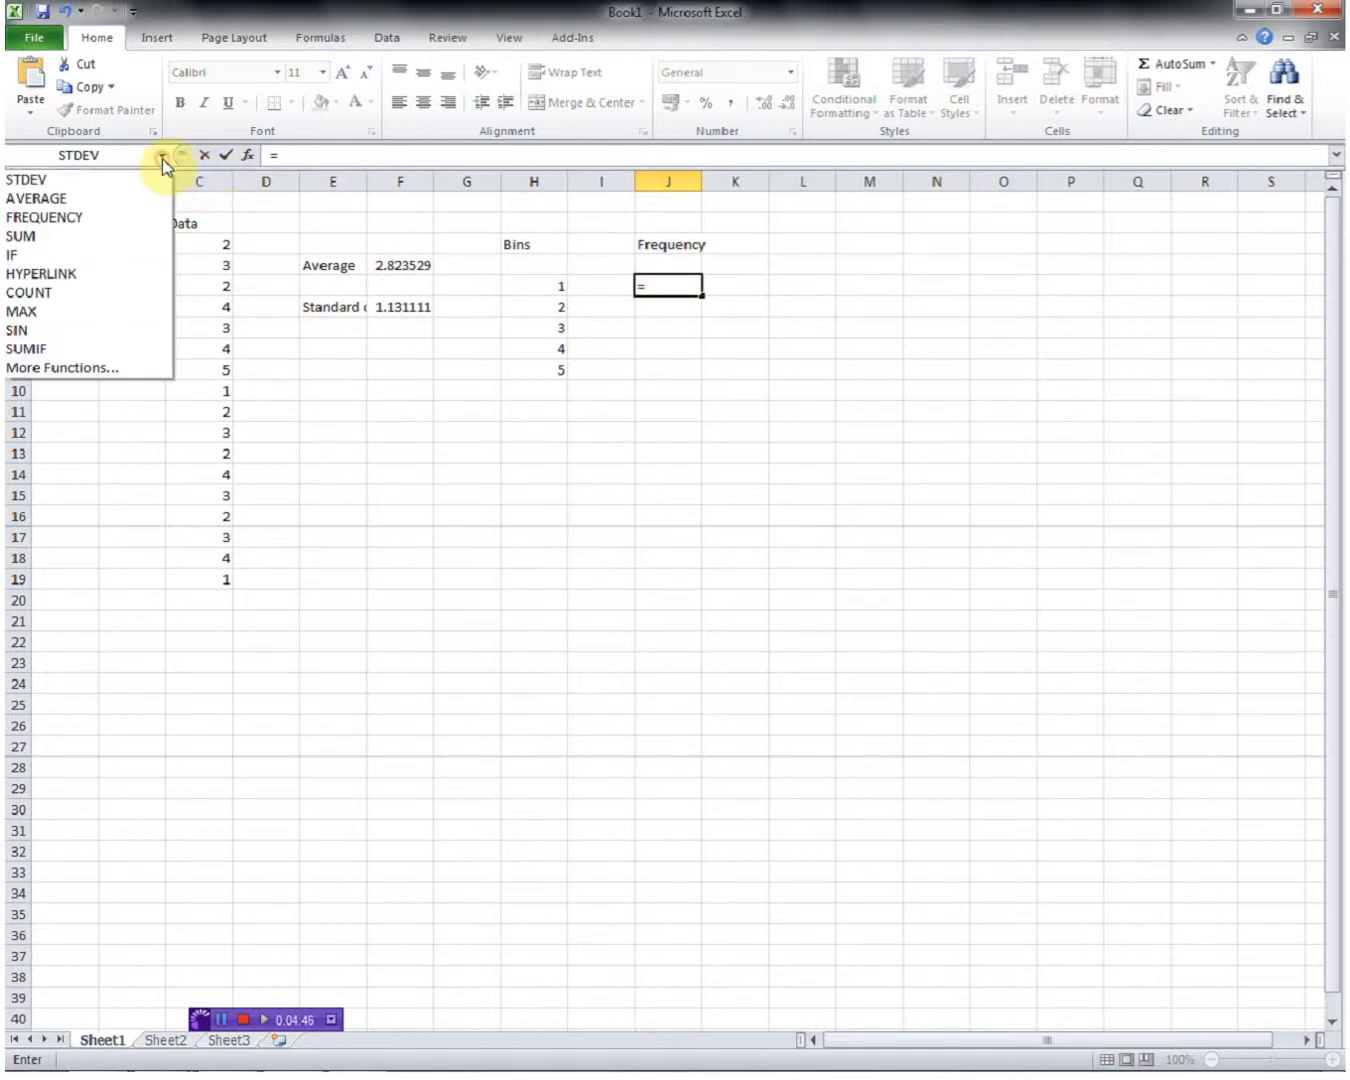
left_click(61, 221)
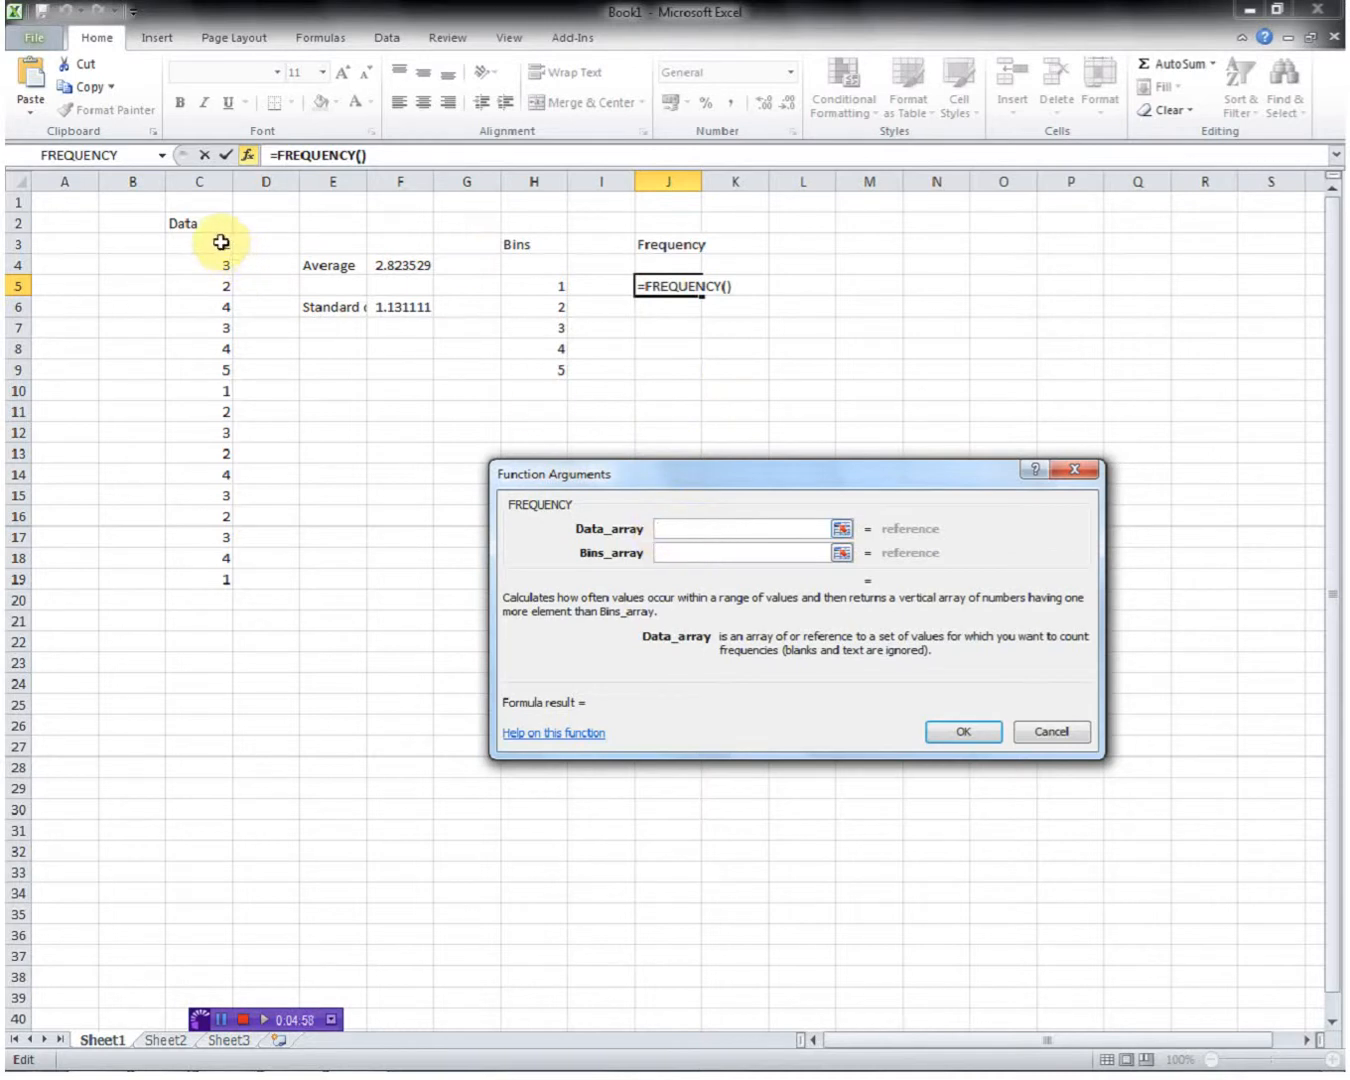
left_click_drag(221, 241, 204, 573)
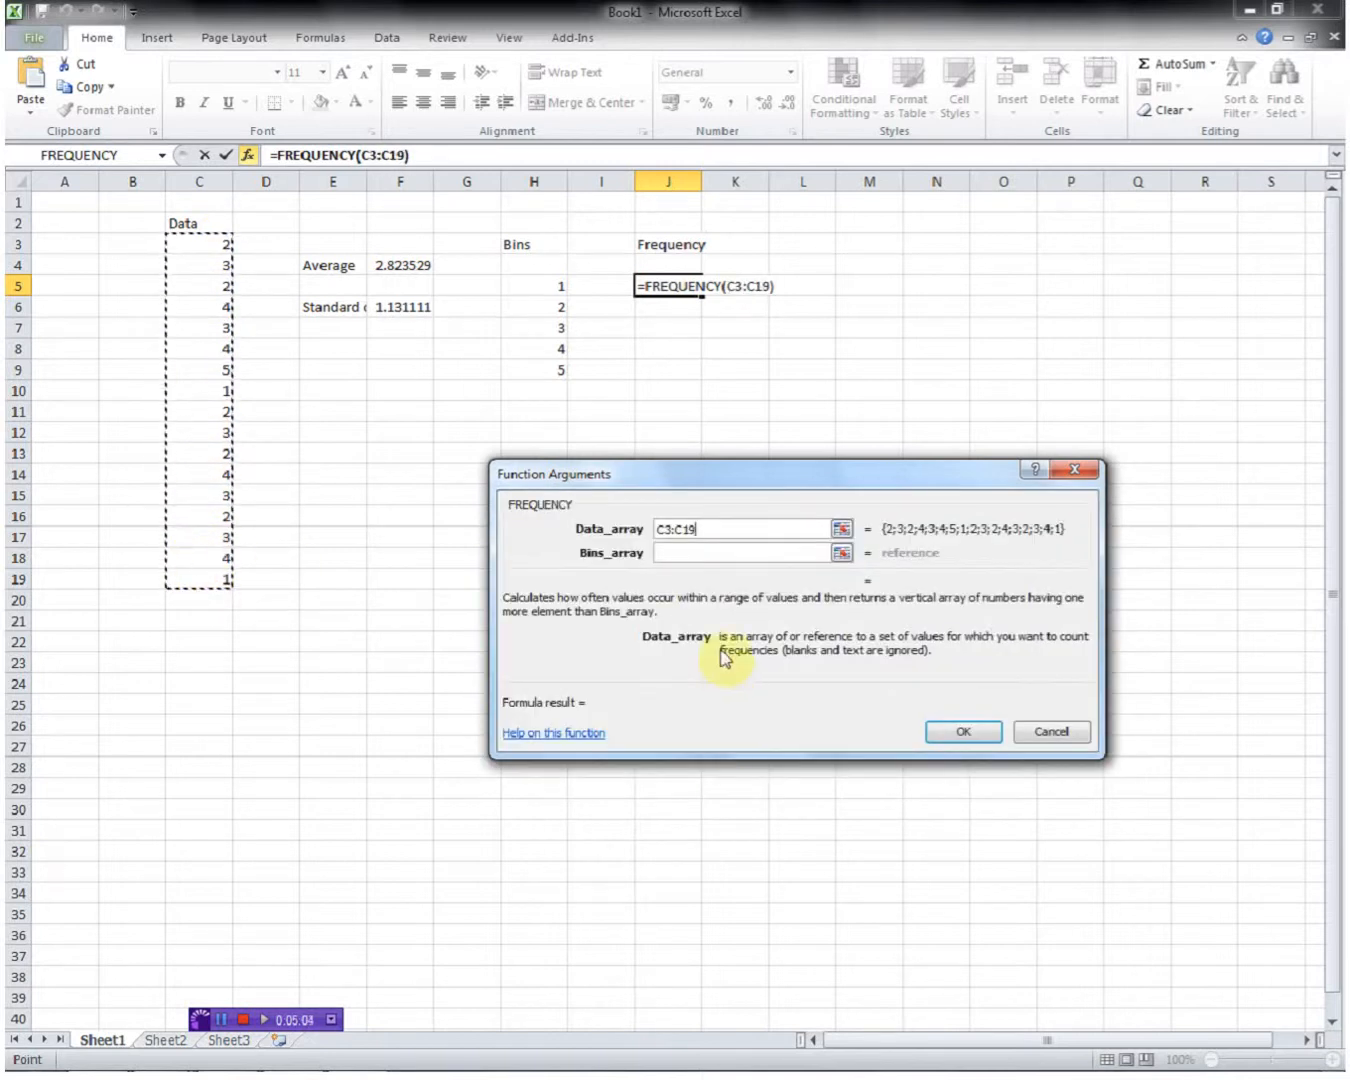
left_click(686, 550)
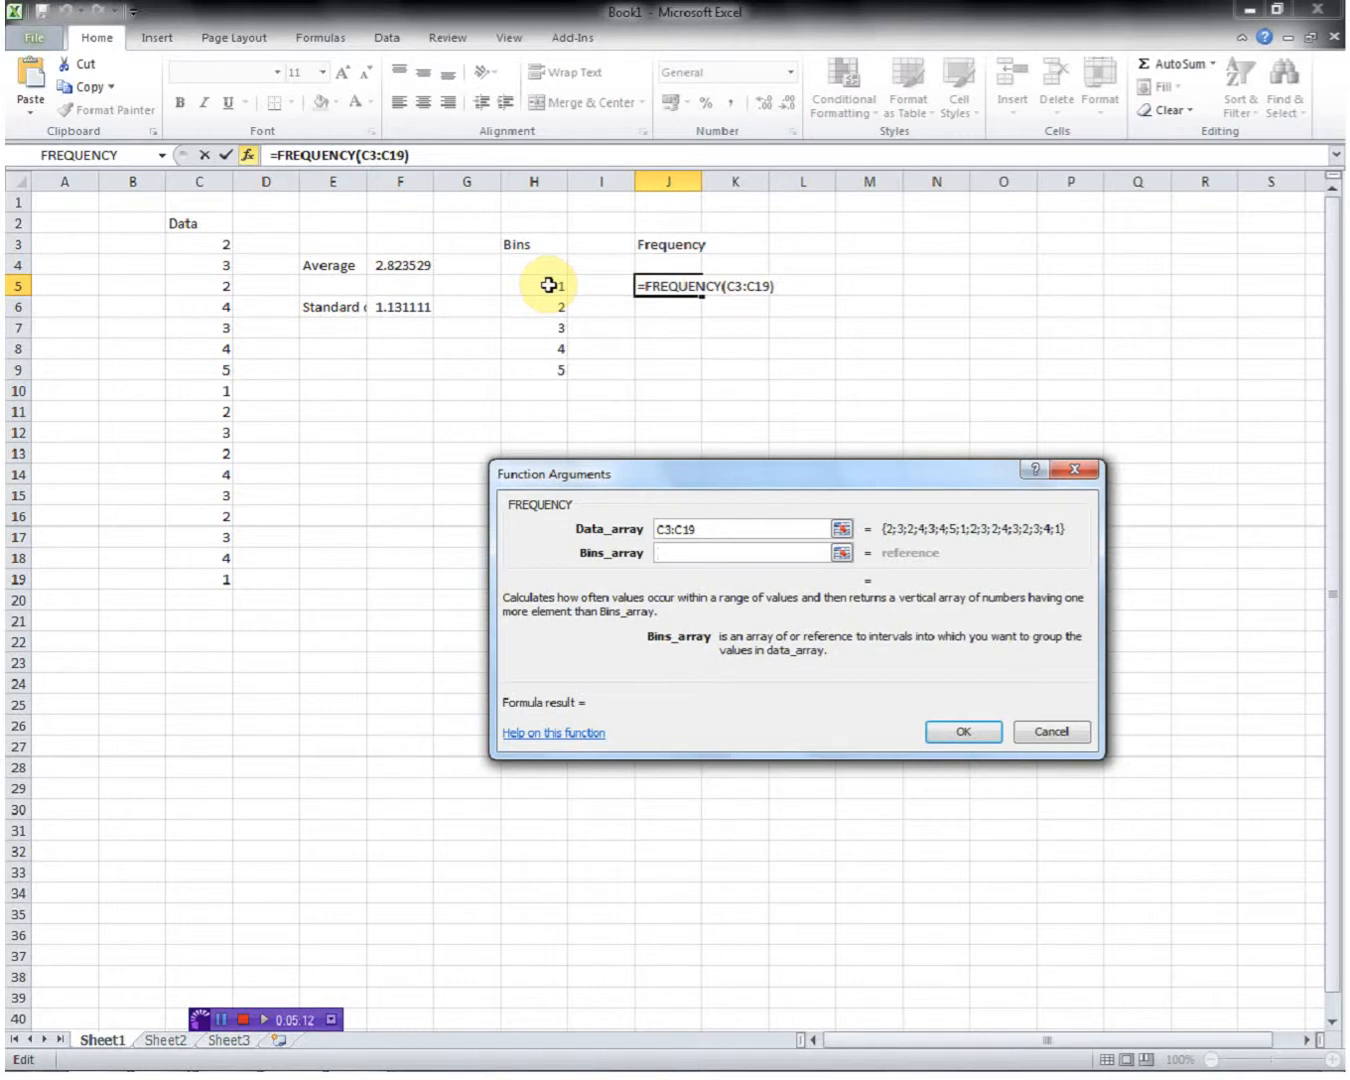
left_click_drag(549, 282, 546, 372)
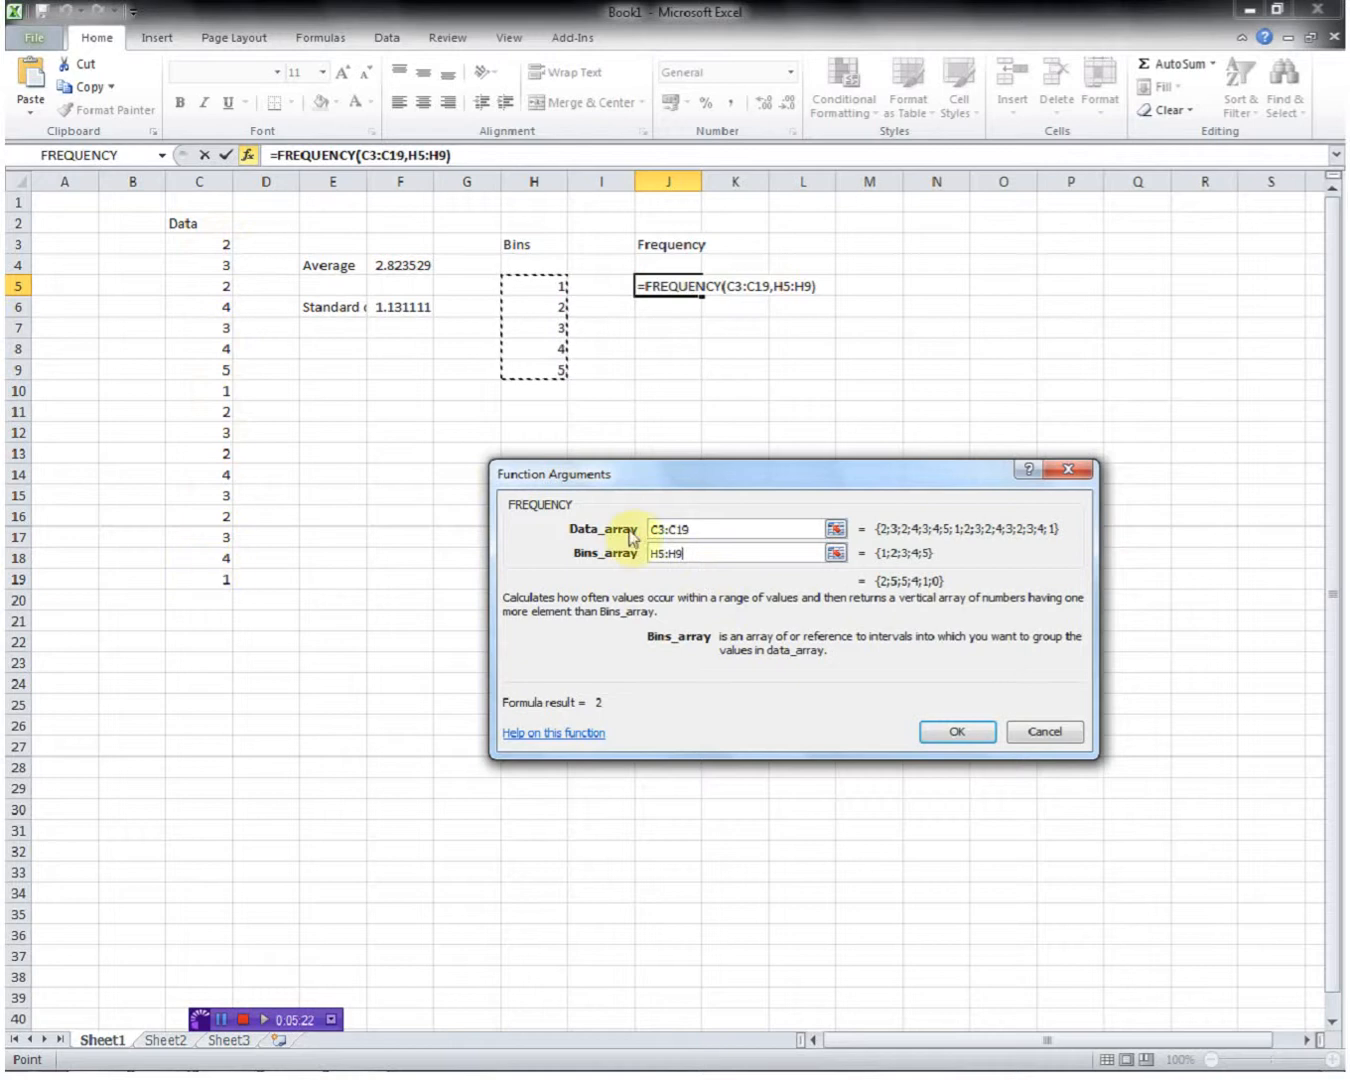
left_click(184, 242)
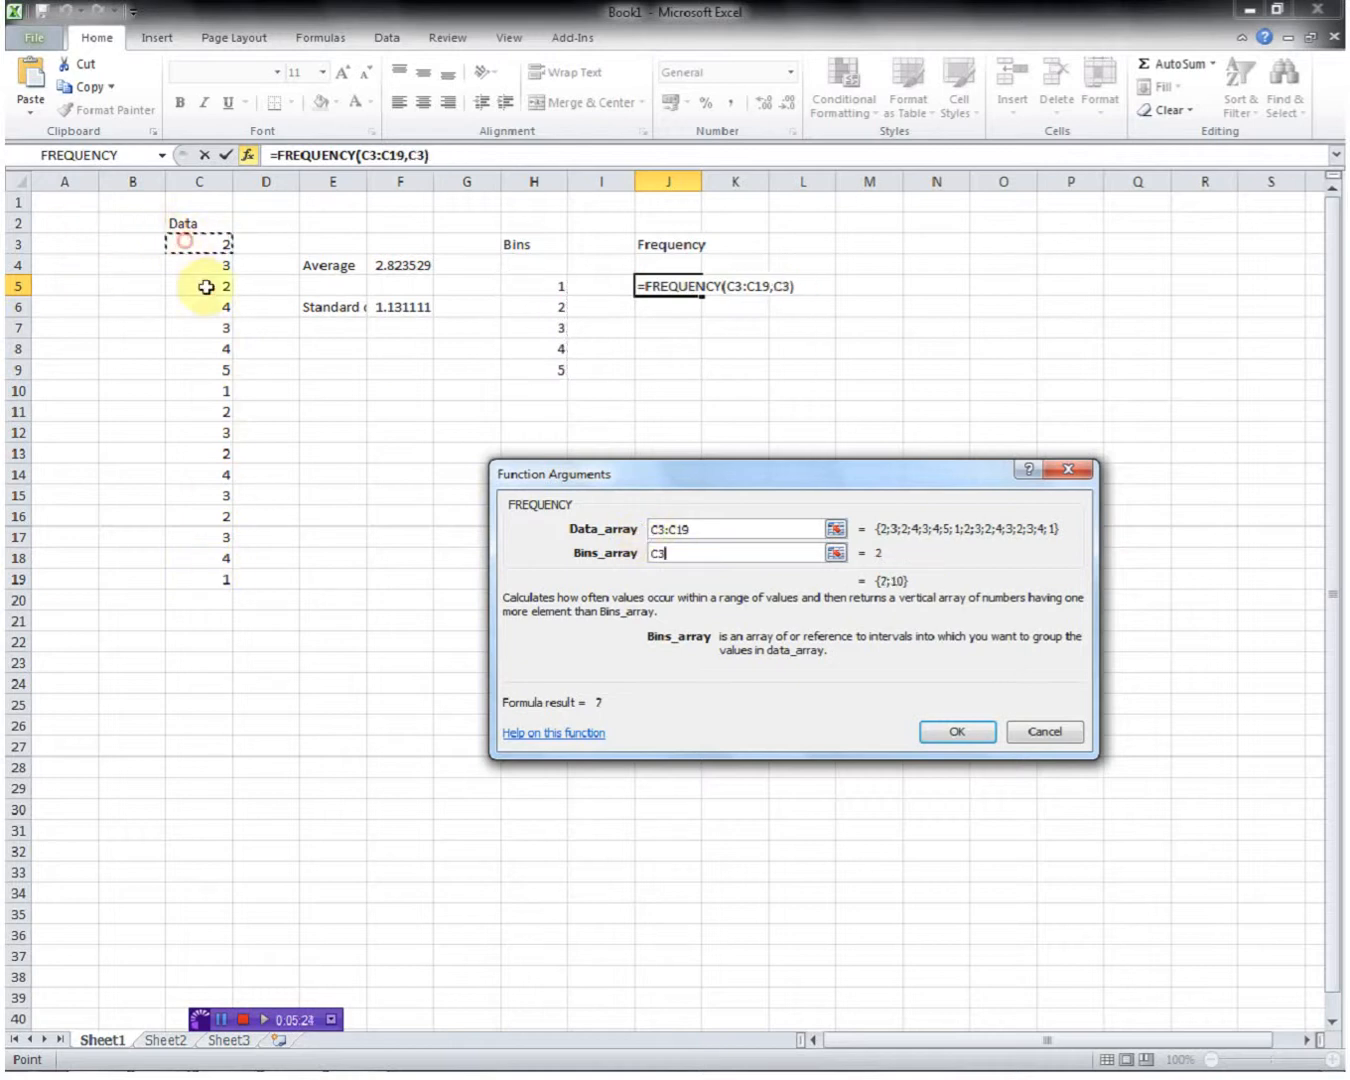
left_click(221, 580)
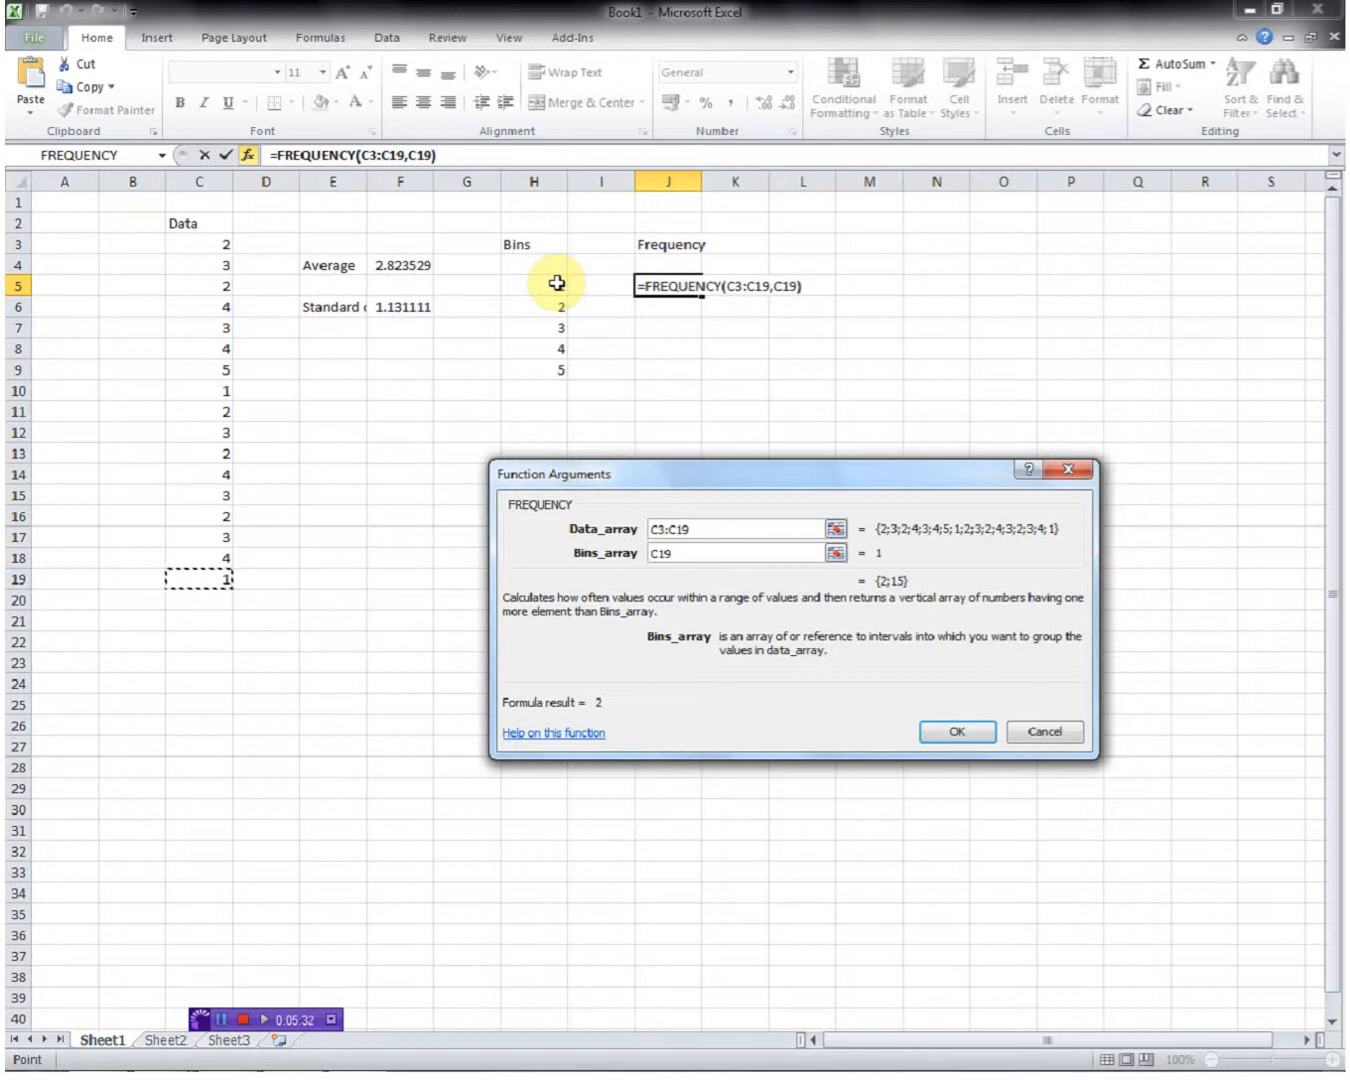
key("BackSpace")
key("BackSpace")
key("BackSpace")
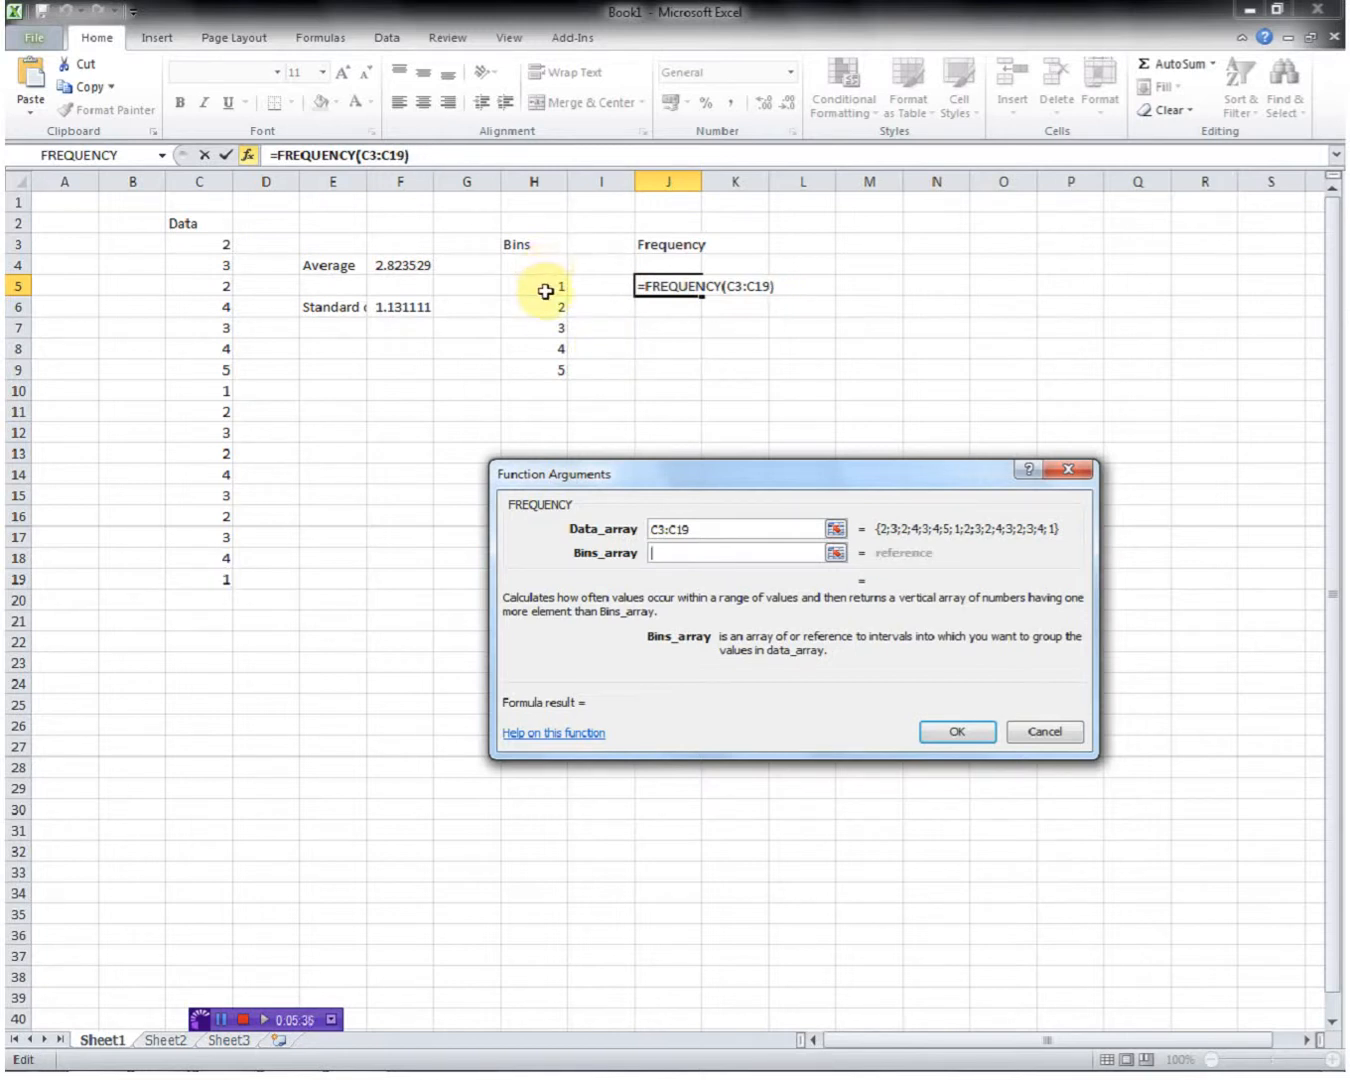
Complete the FREQUENCY function in cell J5 with bins array H5:H9 and fill the formula down to J10.
left_click_drag(545, 290, 549, 365)
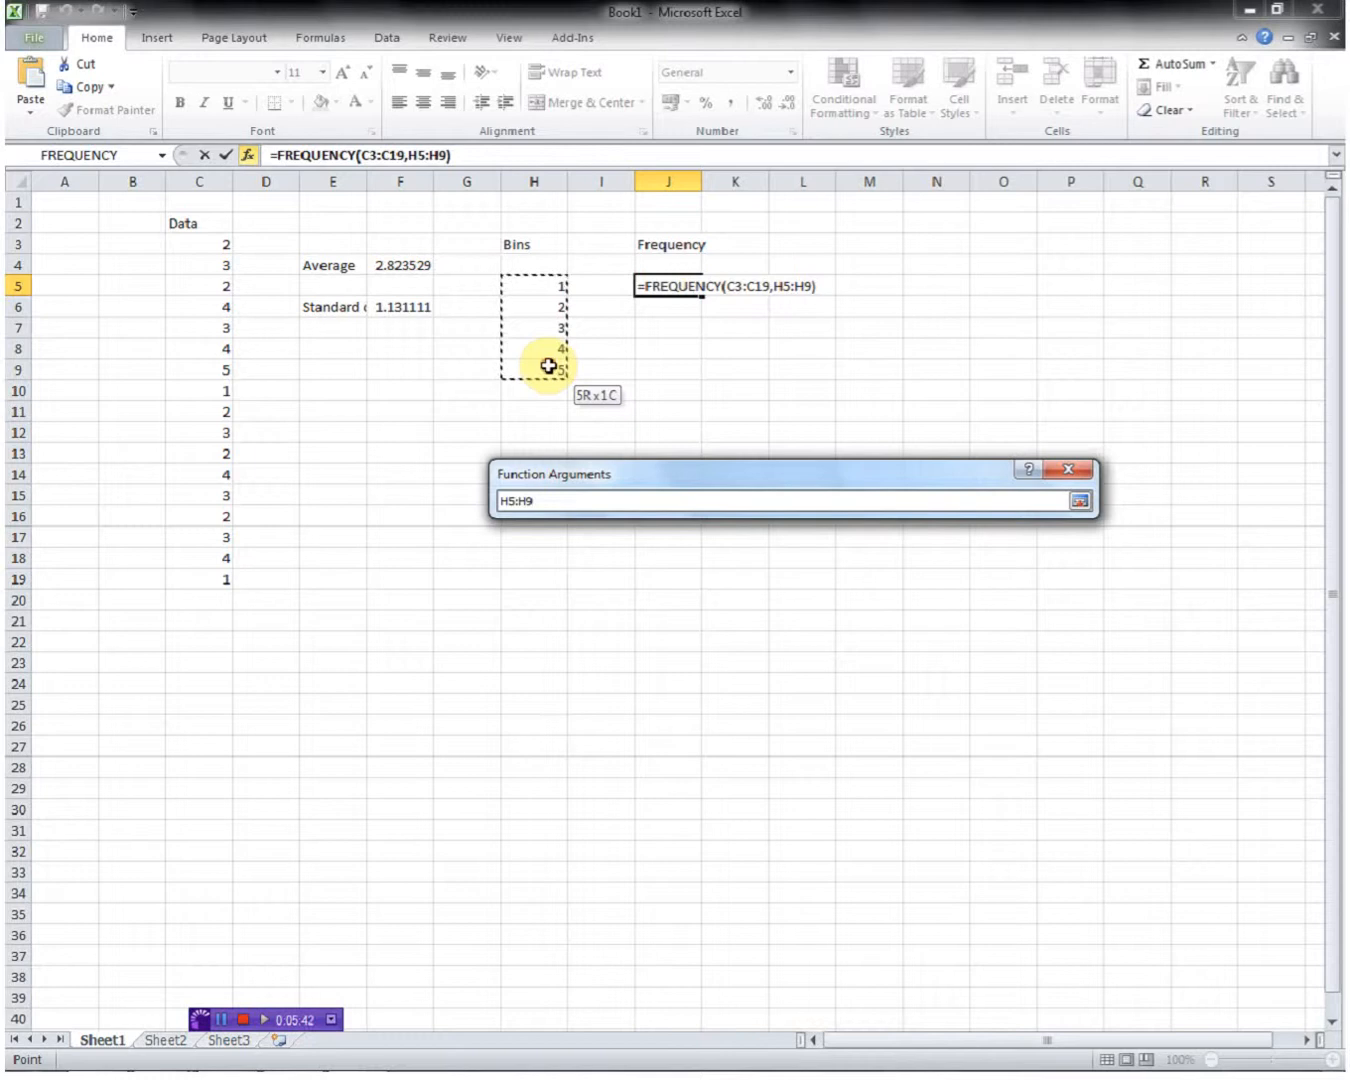
left_click_drag(549, 366, 549, 366)
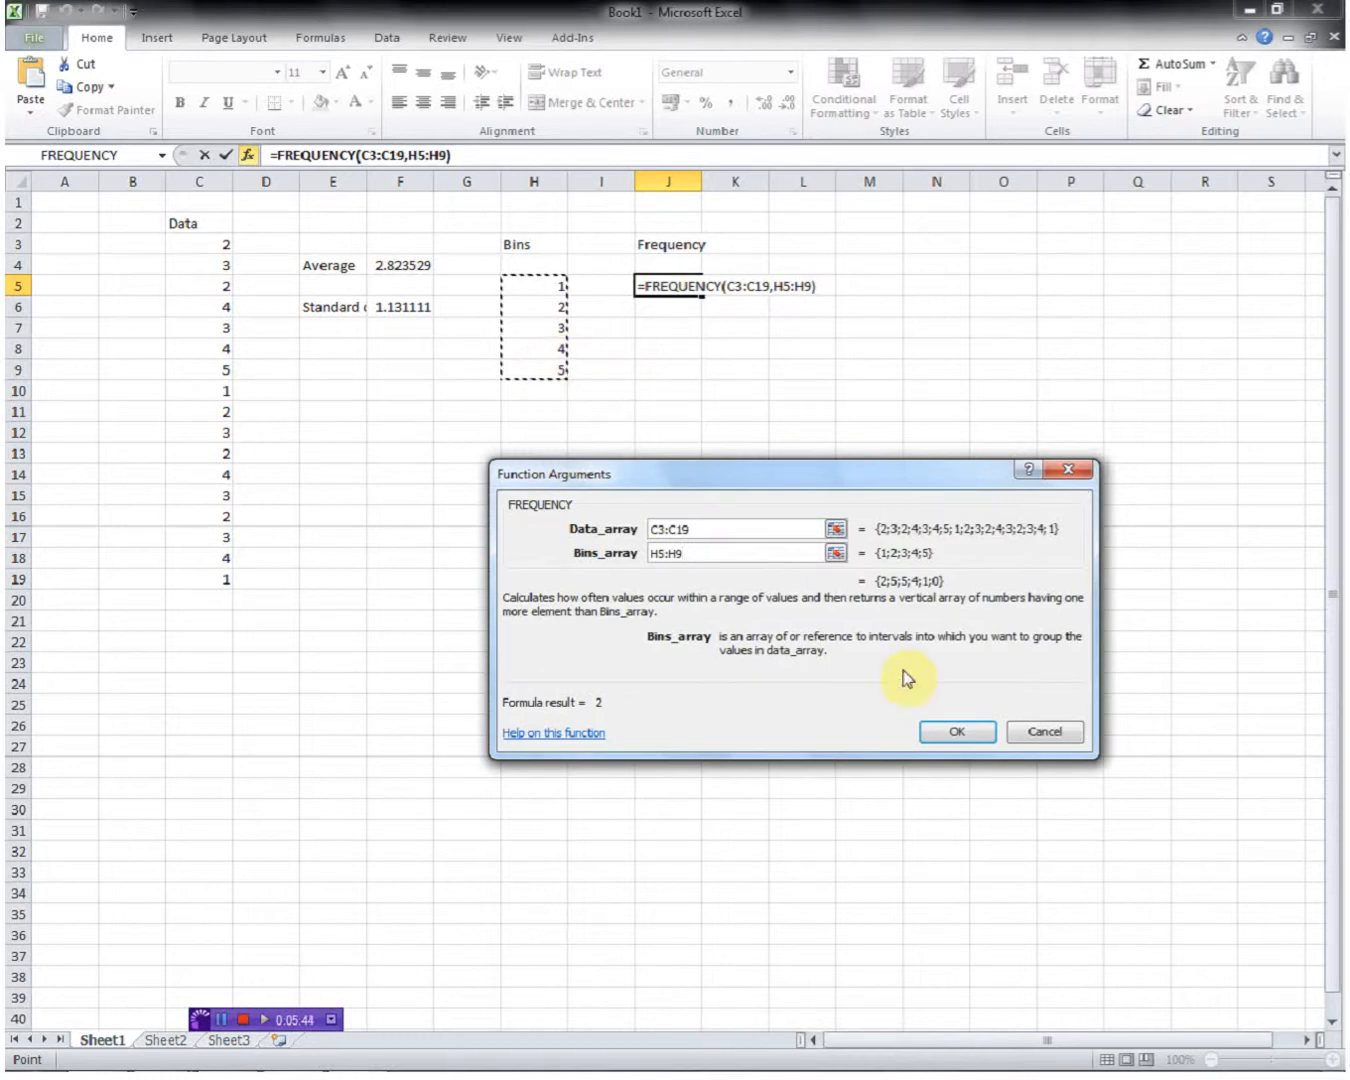
left_click(979, 734)
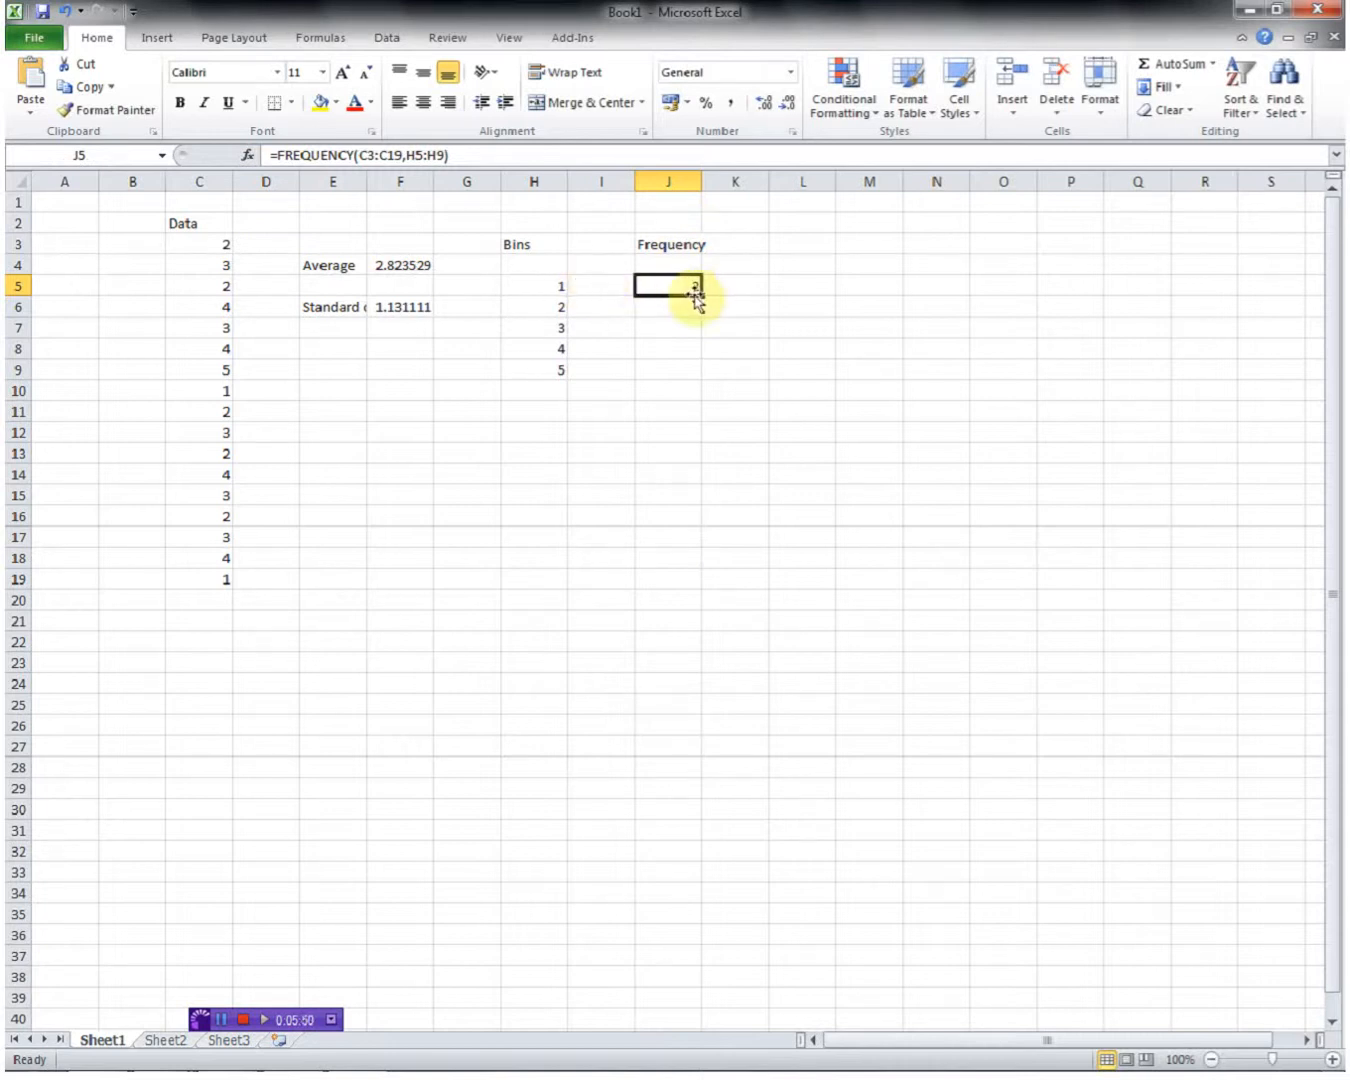
left_click_drag(700, 293, 698, 394)
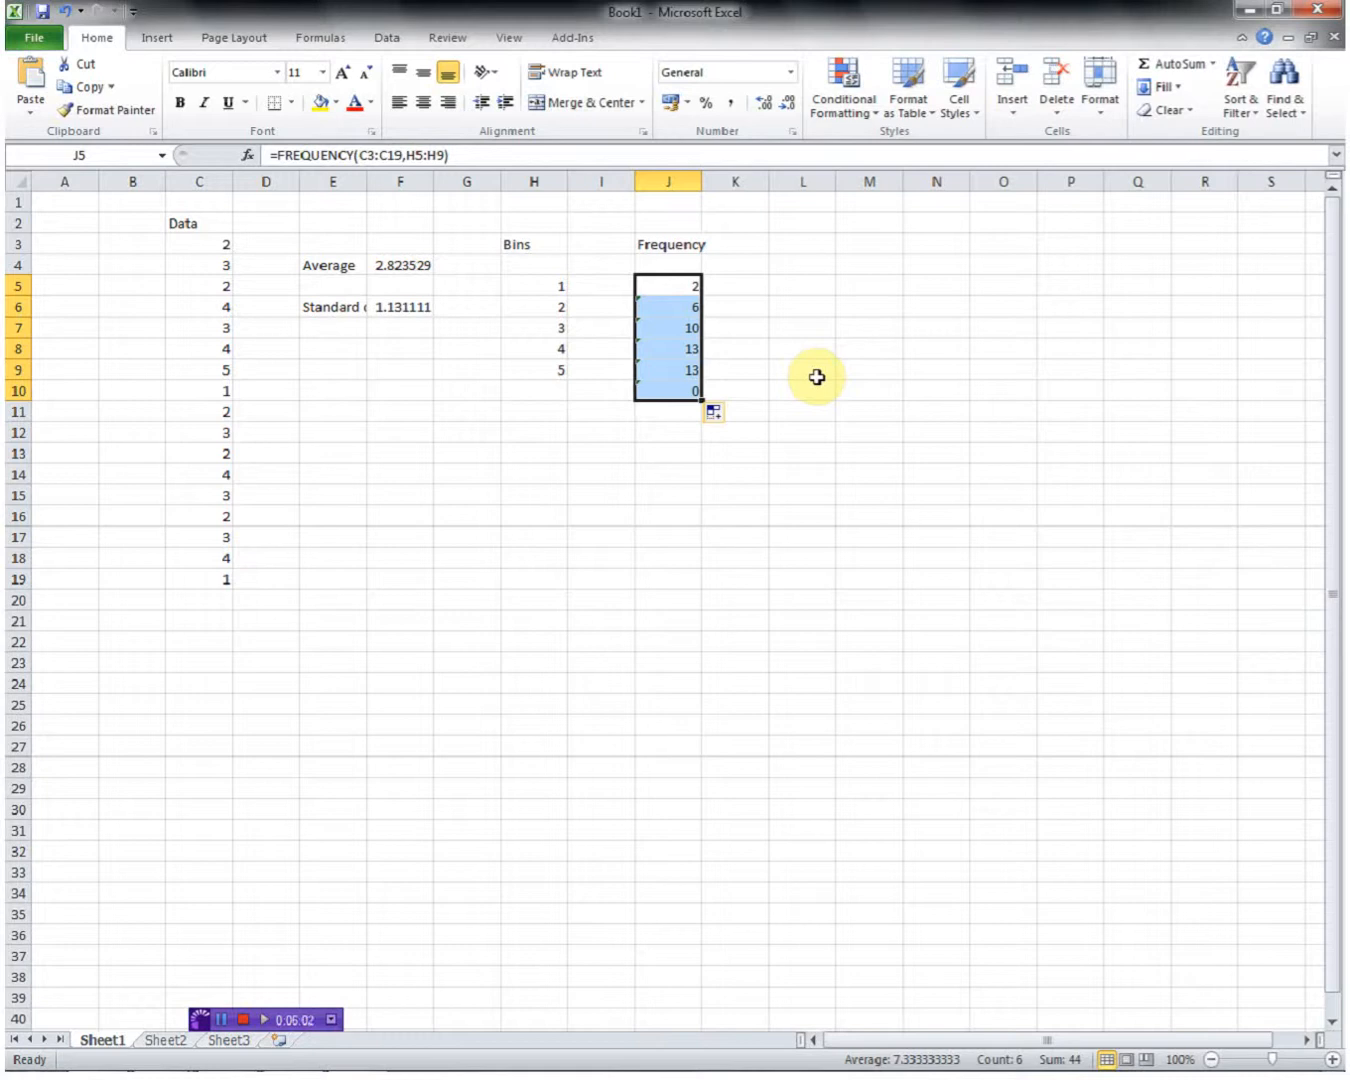
Clear the frequency formulas from cells J5 to J10.
double_click(687, 279)
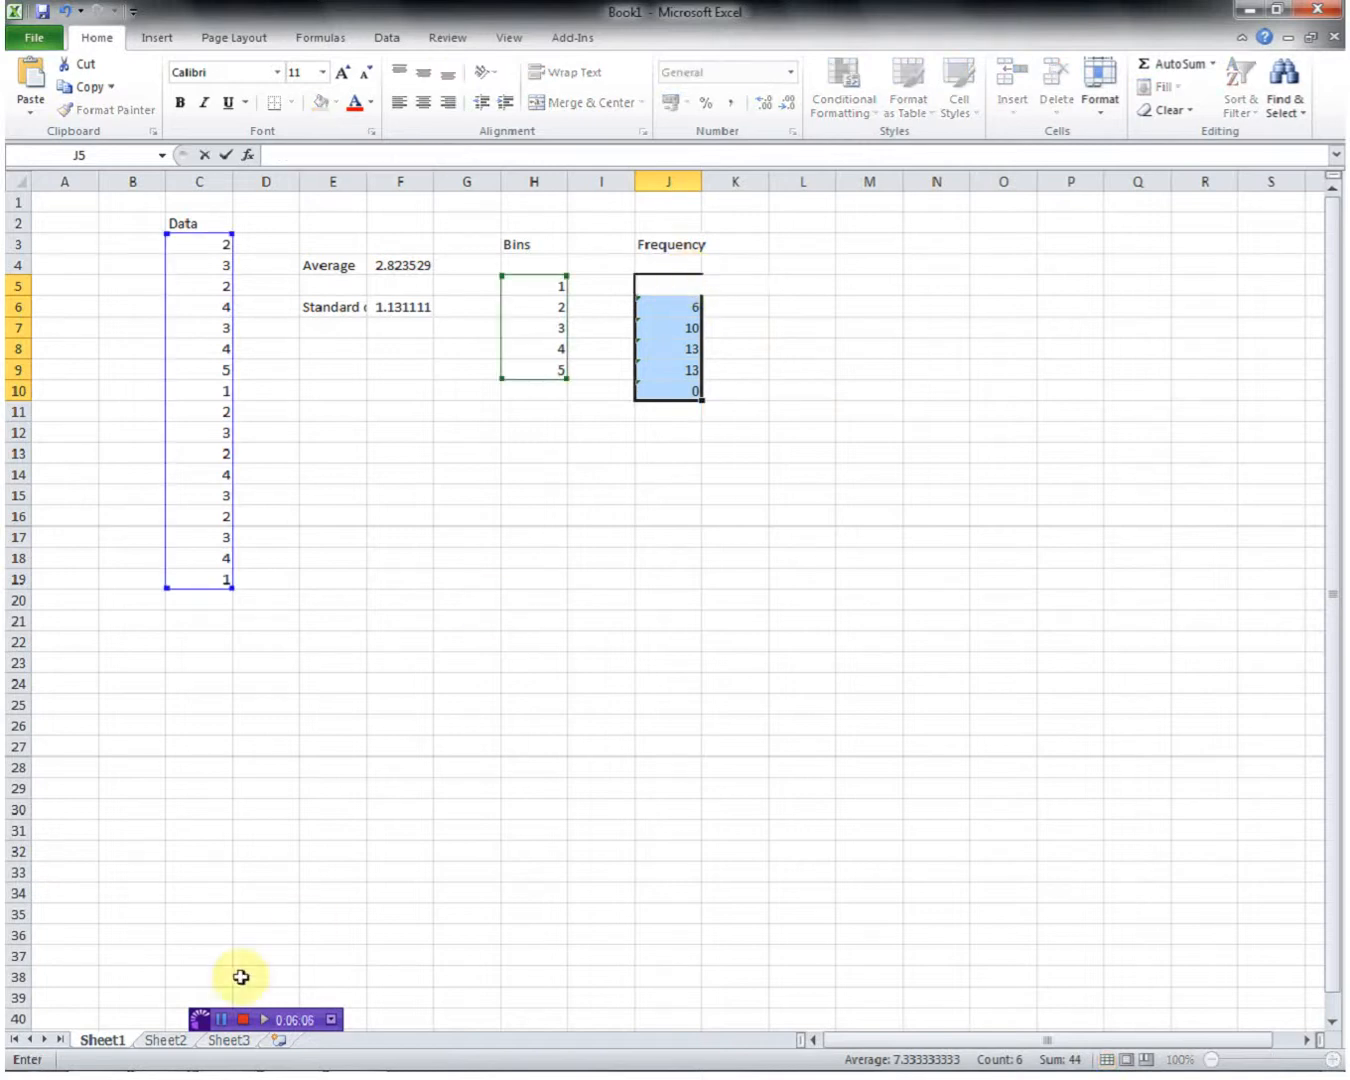
left_click(221, 1024)
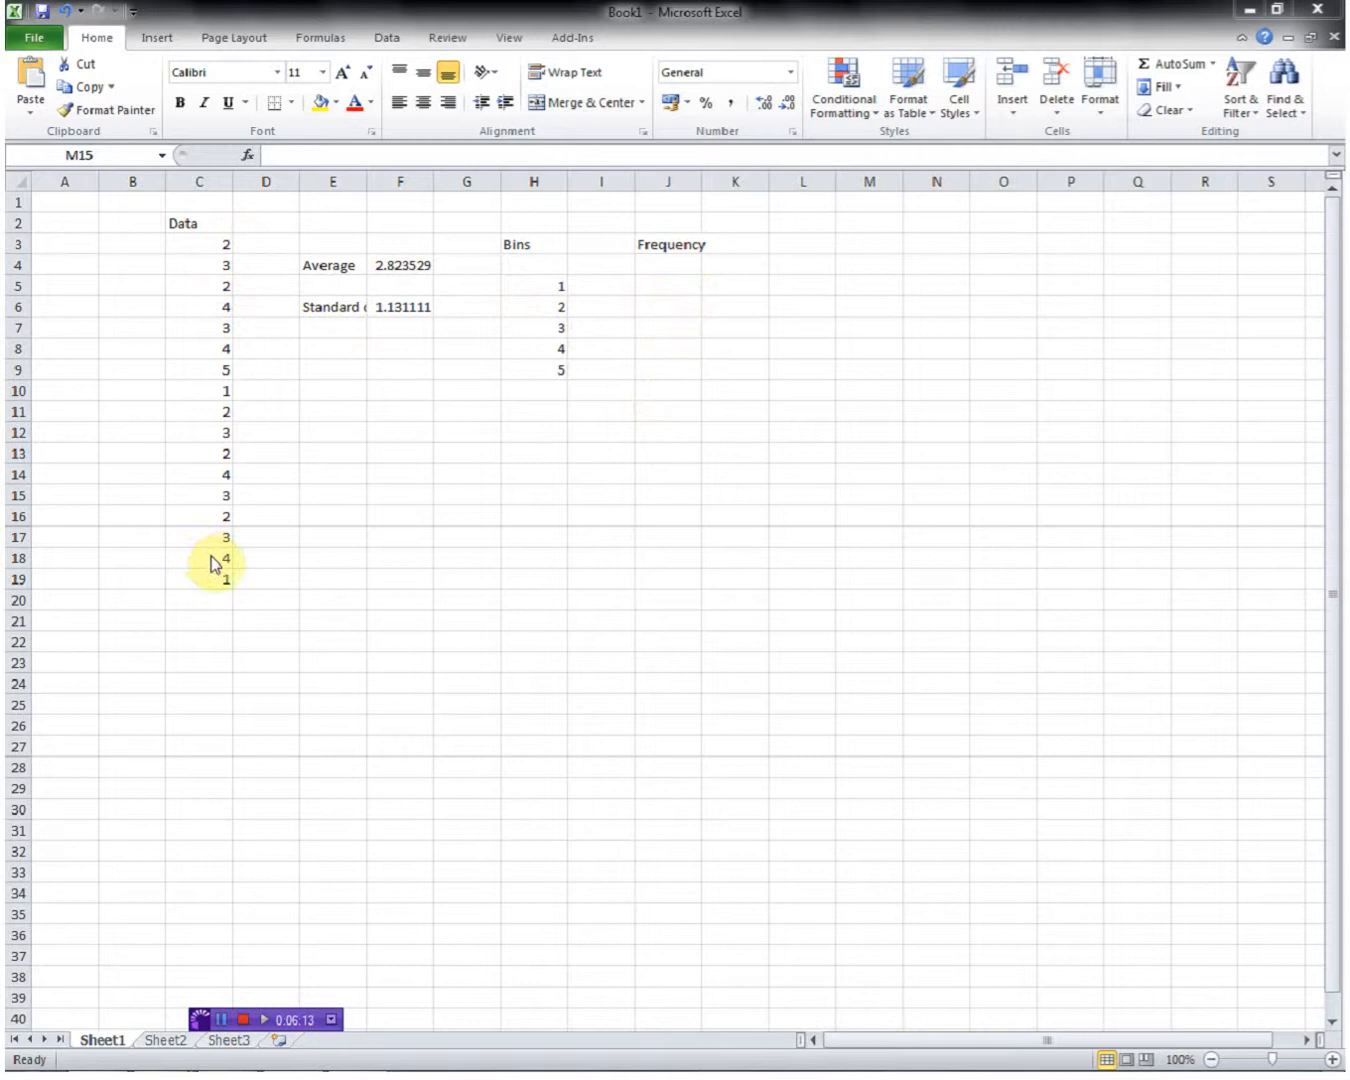
Enter FREQUENCY as one array formula across J5:J10 with data array C3:C19 and bins array H5:H9.
left_click(646, 283)
left_click(647, 283)
double_click(645, 282)
left_click(731, 280)
left_click_drag(656, 282, 663, 362)
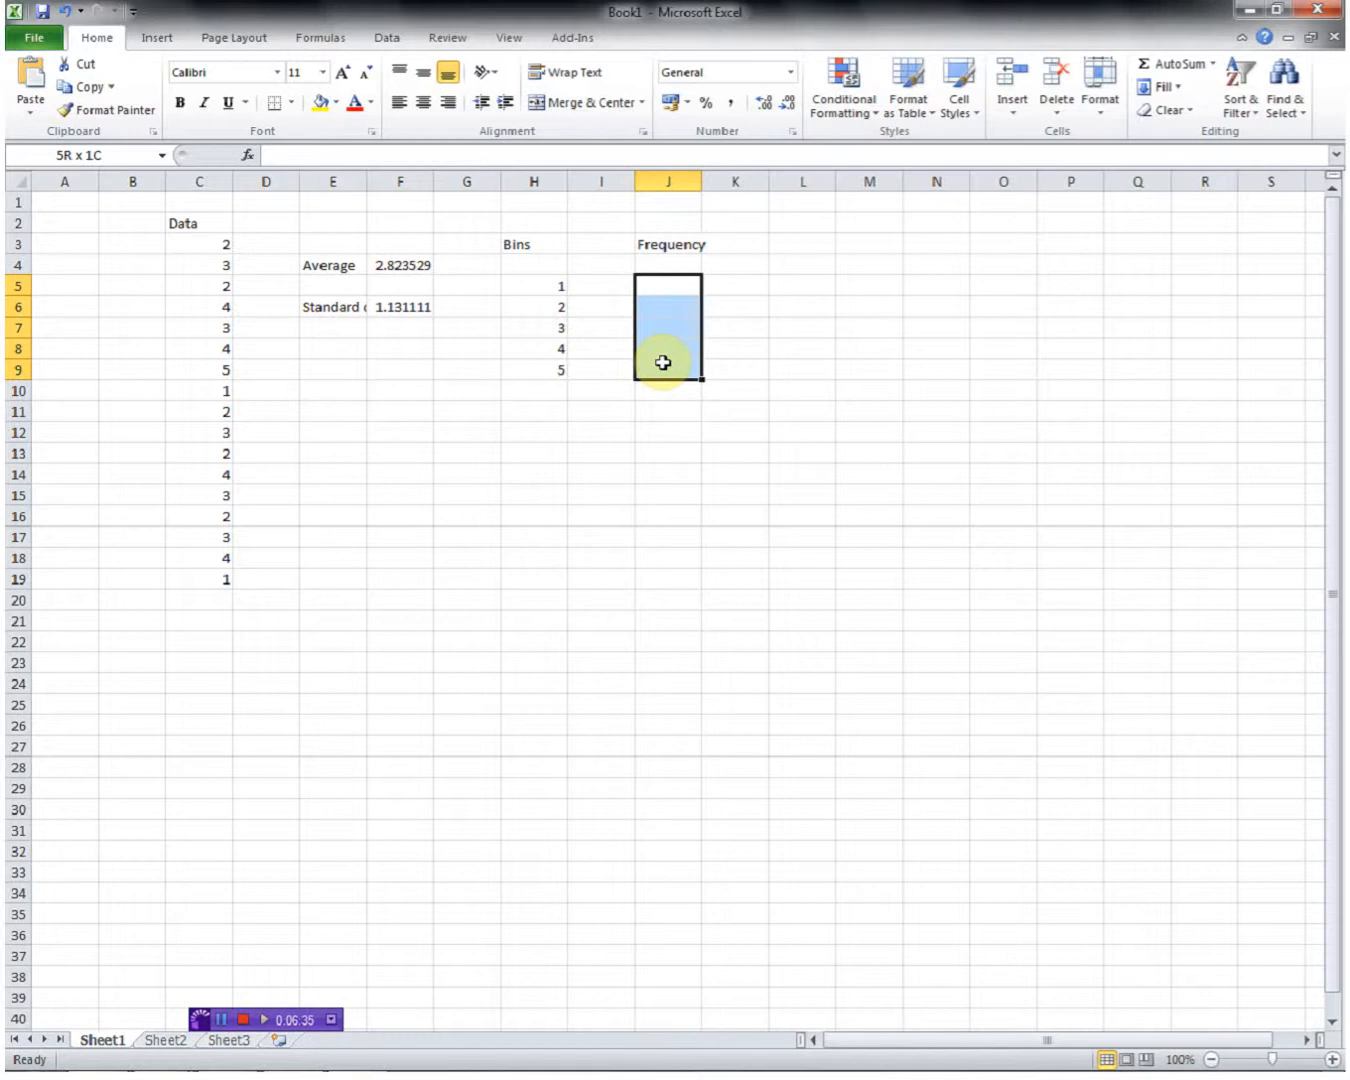
left_click_drag(663, 361, 665, 386)
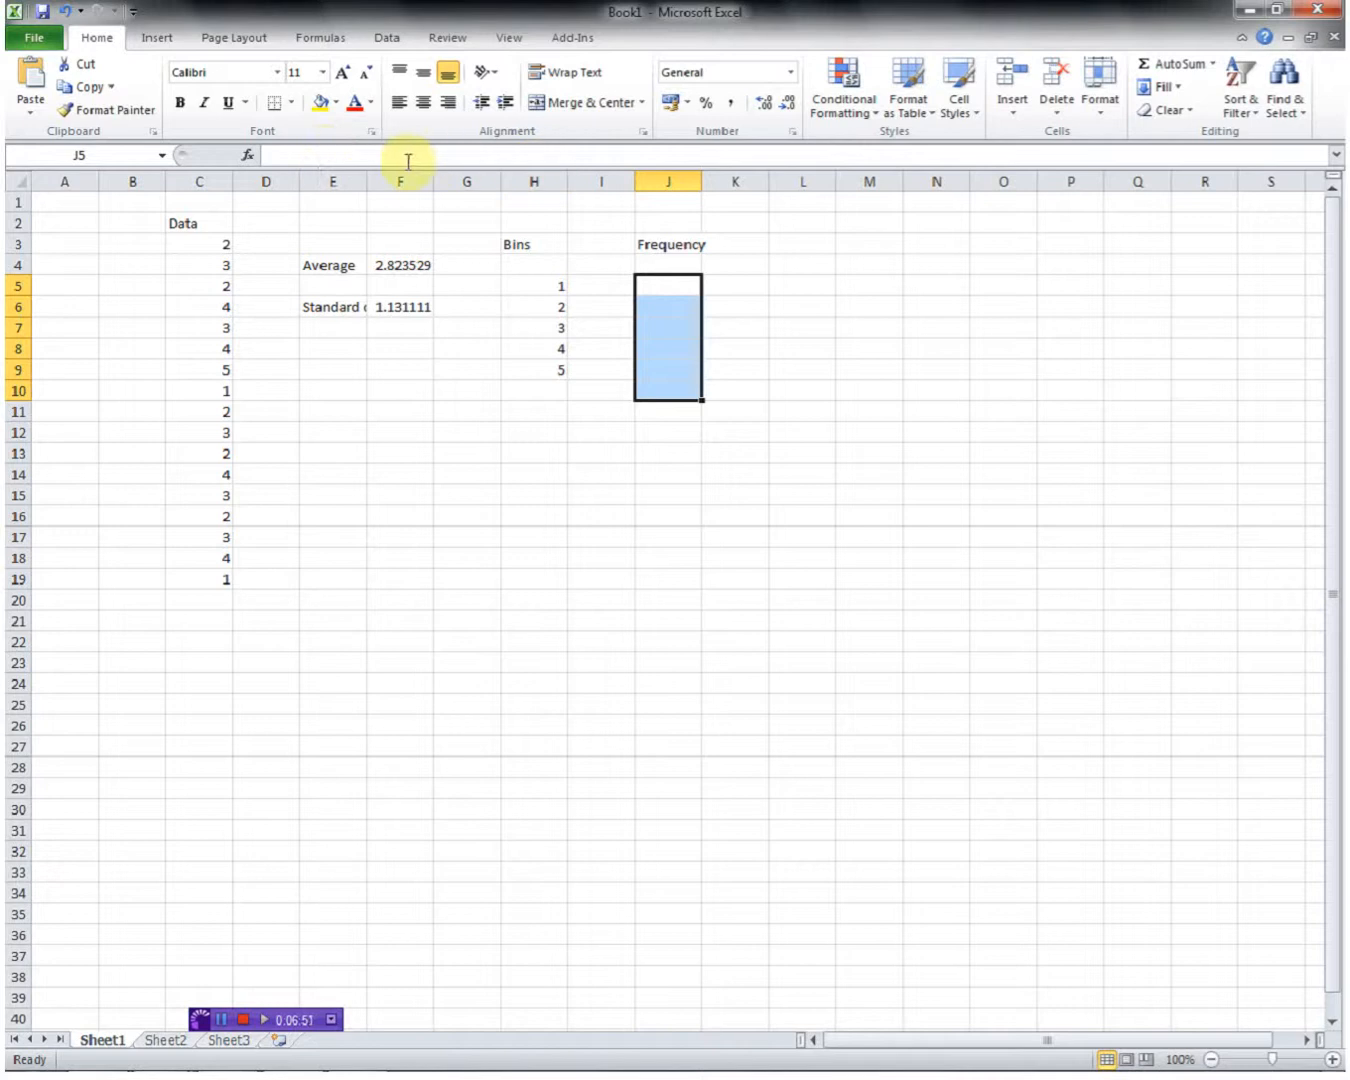
left_click(291, 155)
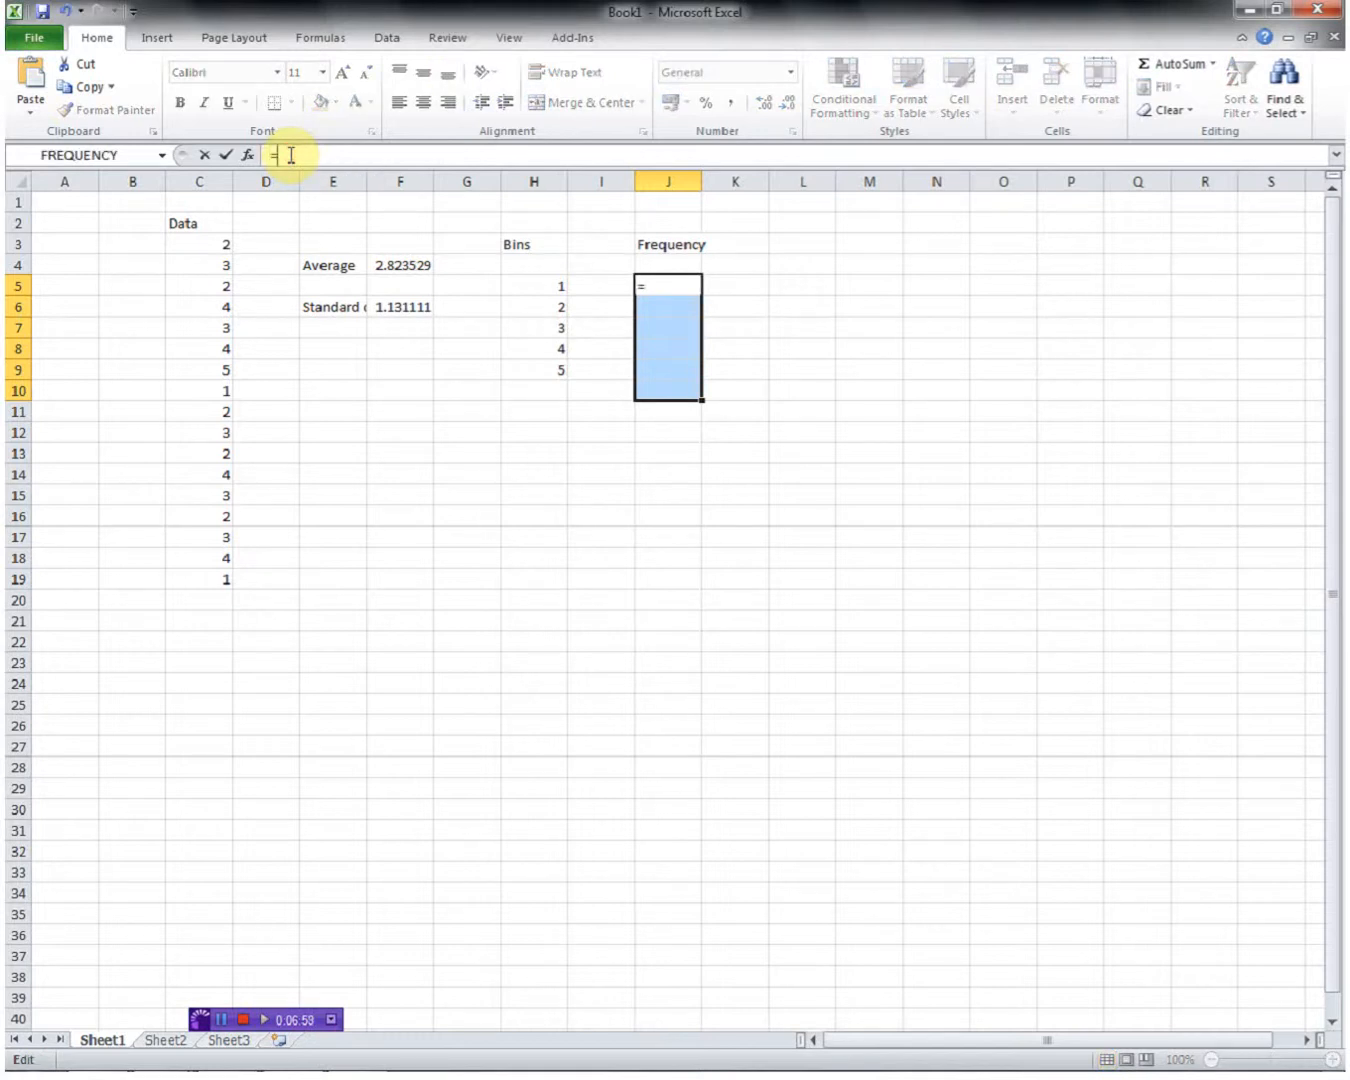
left_click(100, 161)
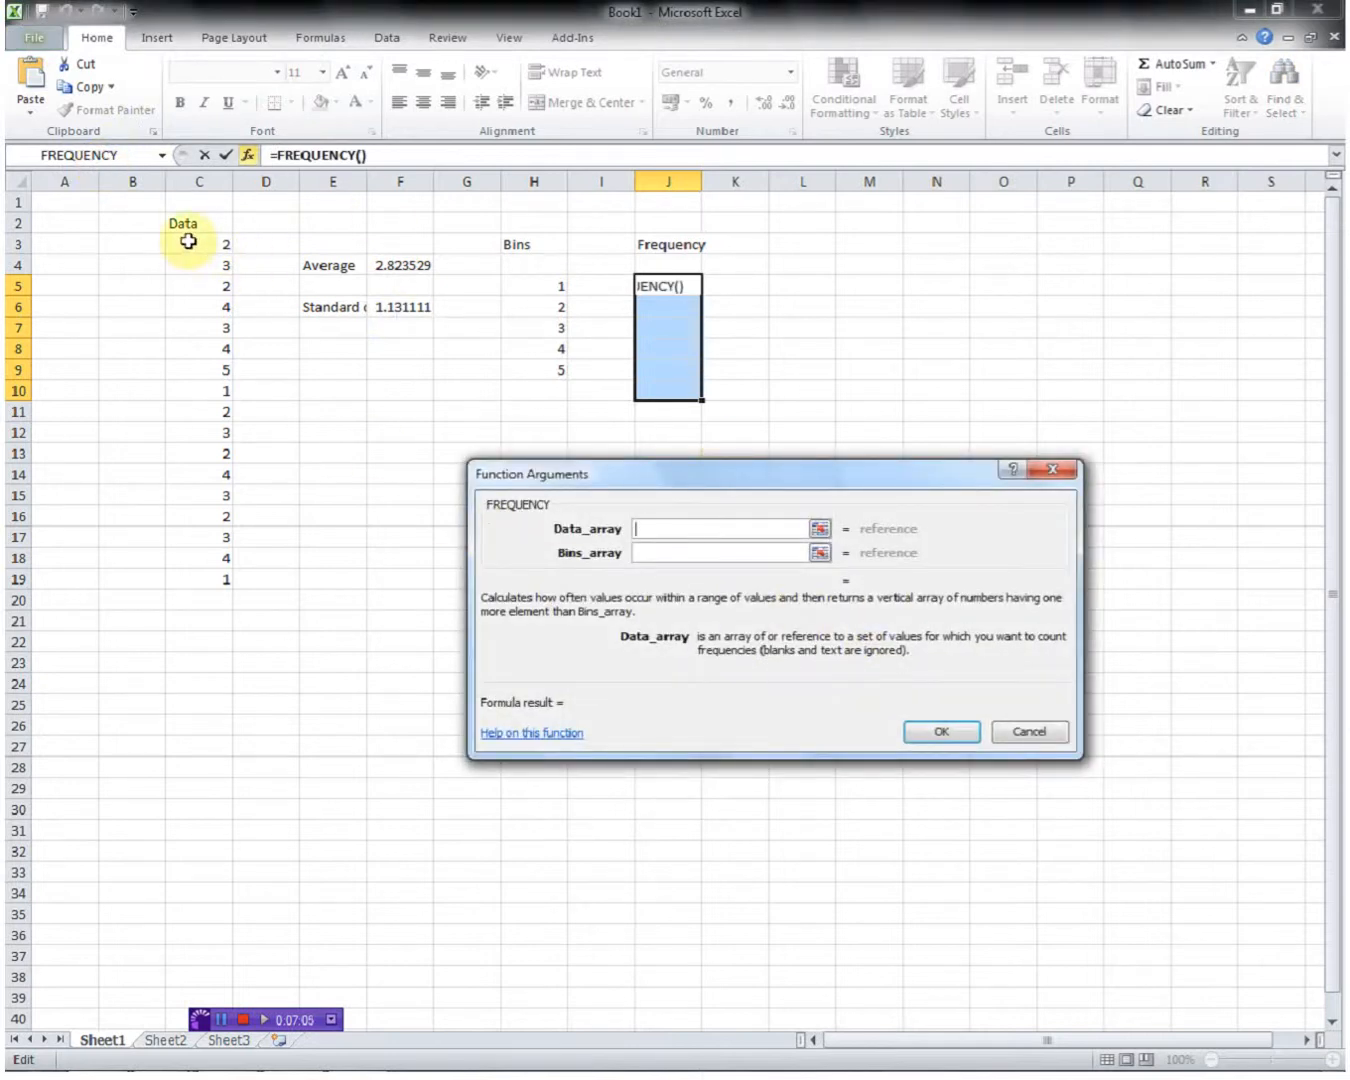
left_click_drag(201, 241, 197, 576)
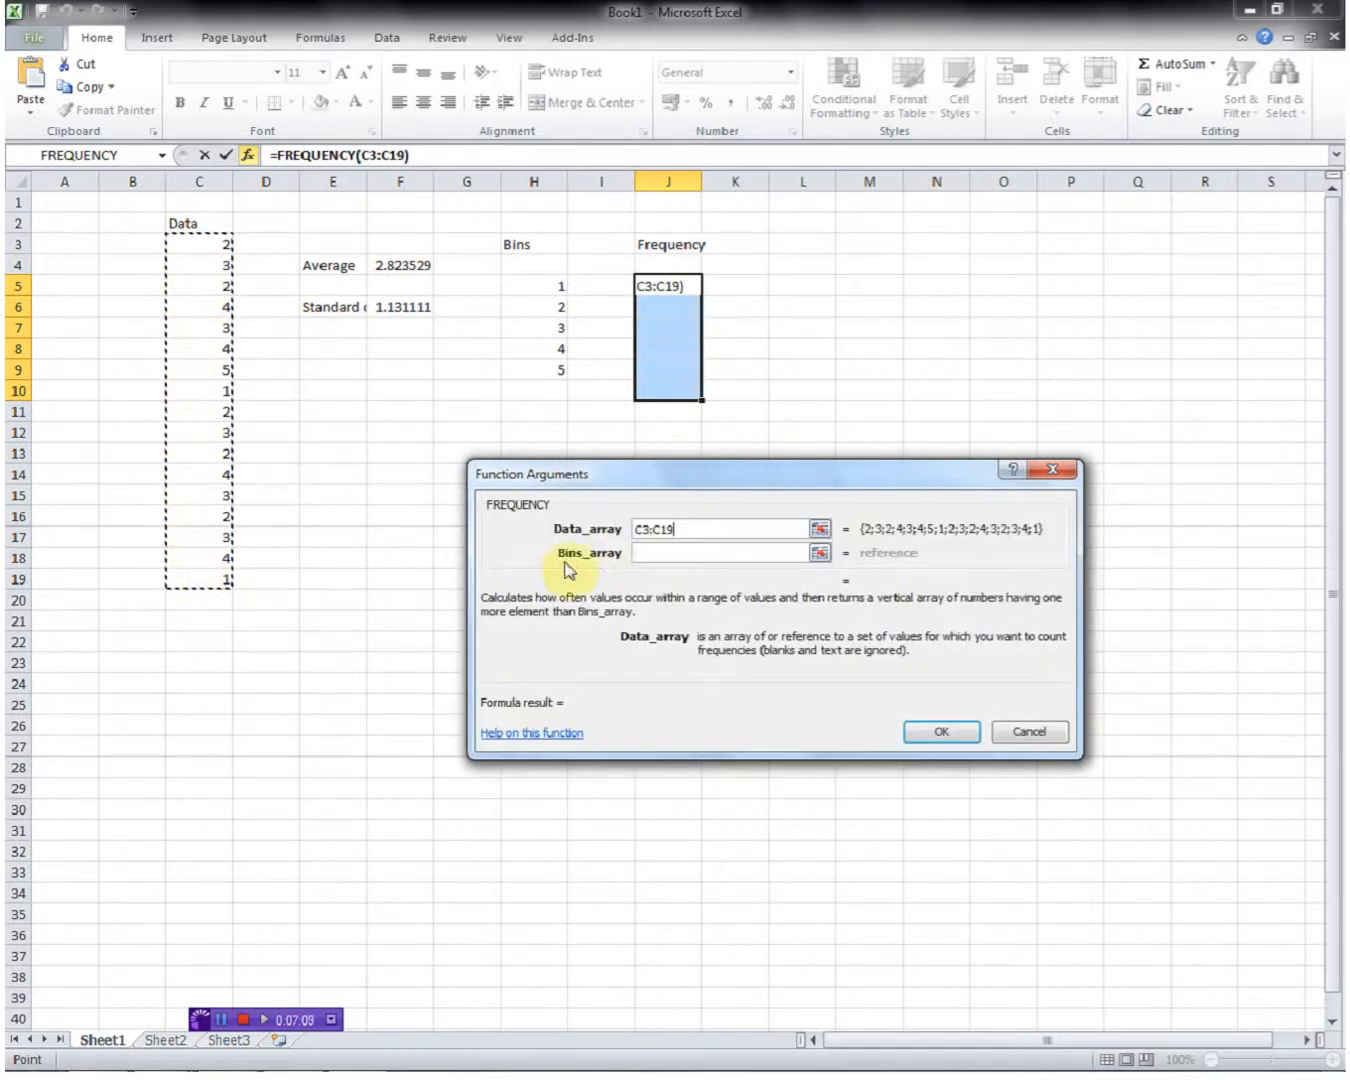
left_click(644, 561)
left_click_drag(556, 284, 553, 372)
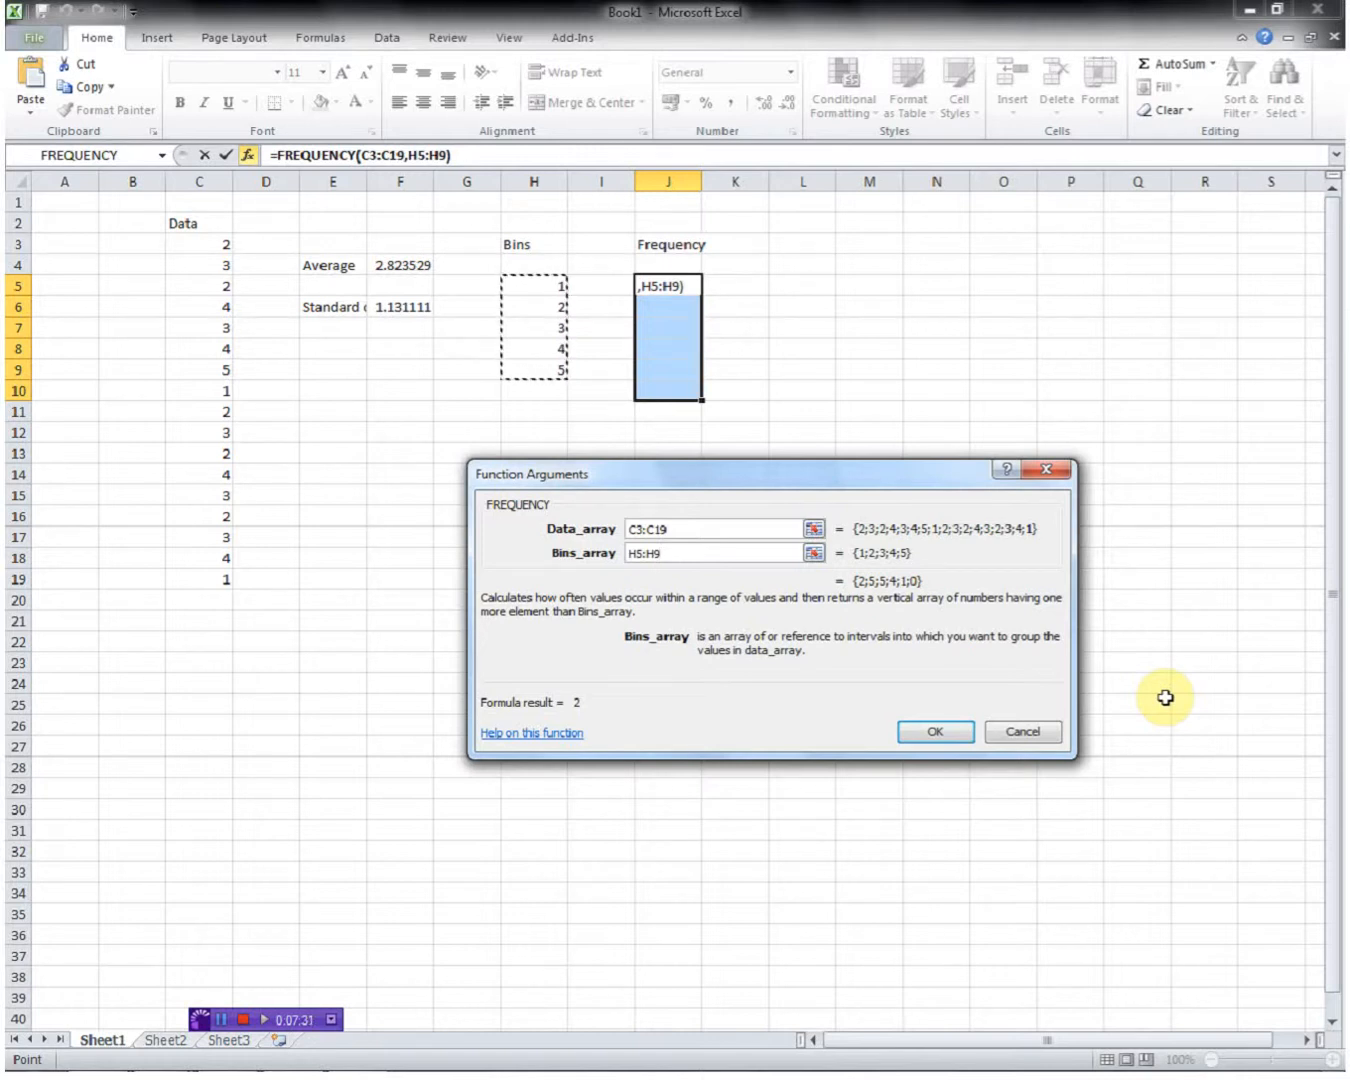
key("ctrl+shift+Return")
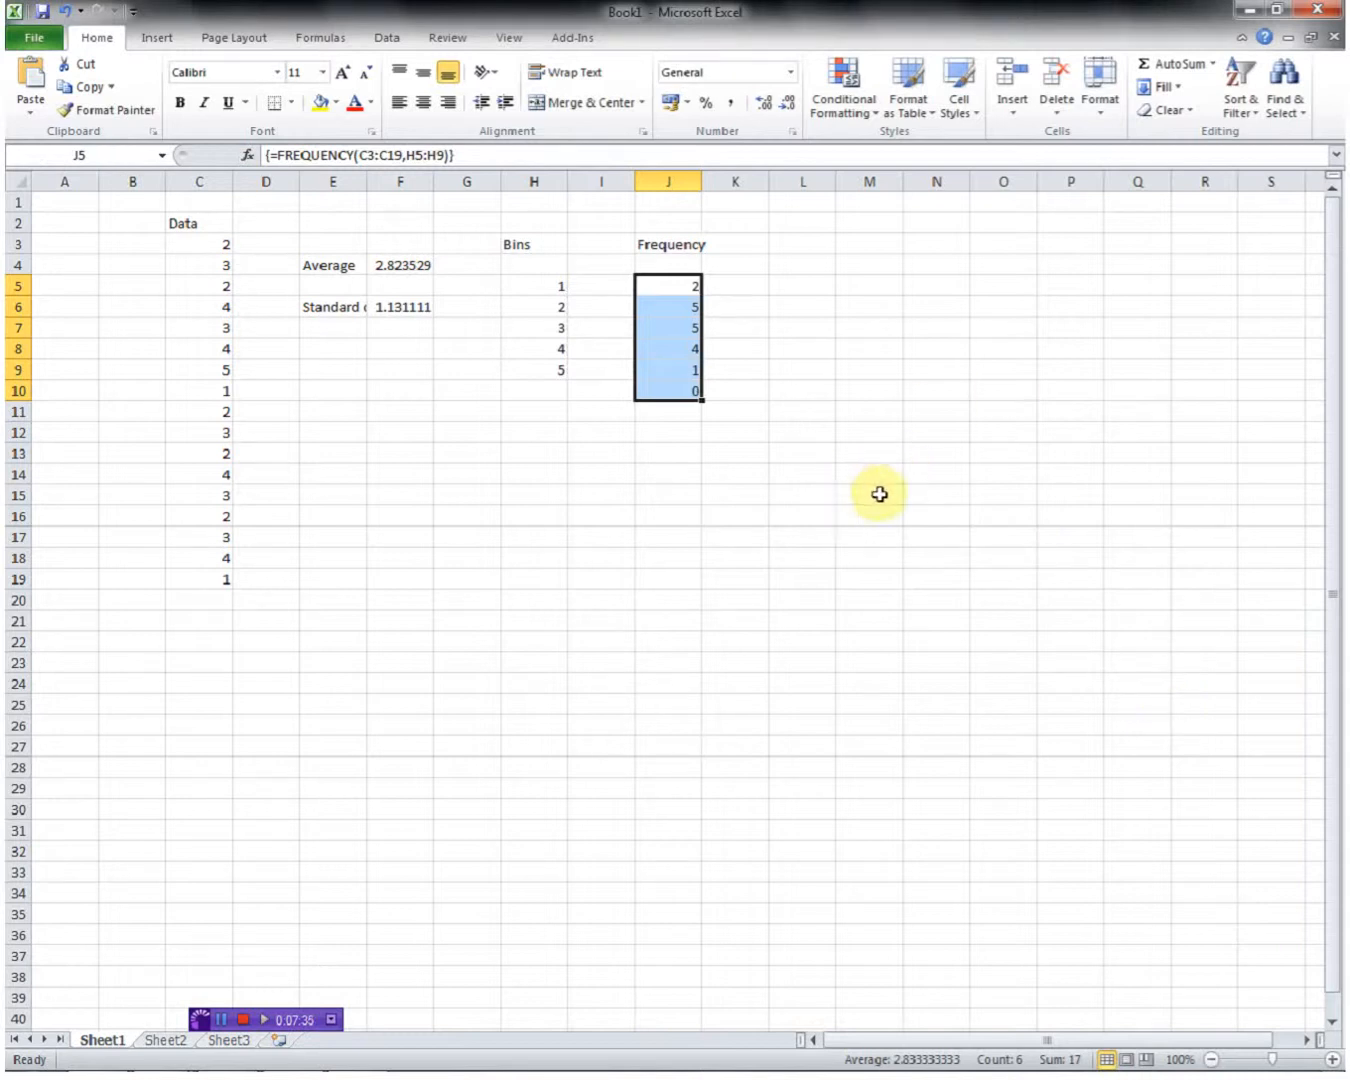
Write the note "Ctrl+Shift+Enter" in cell G15.
left_click(756, 307)
left_click(463, 491)
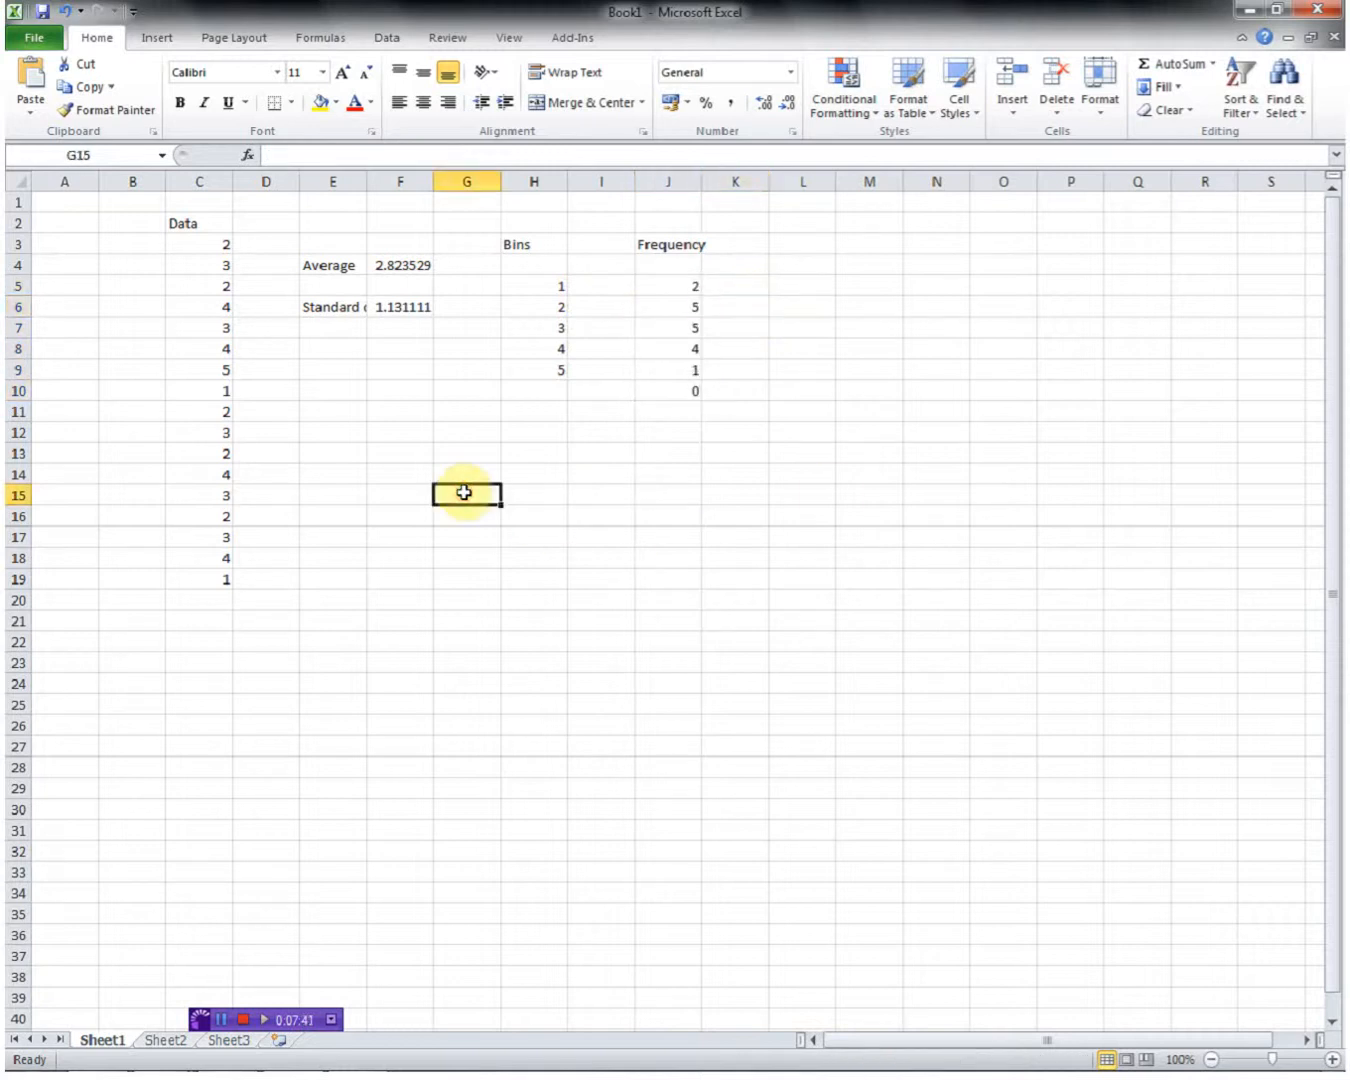
type("Ctrl+Shift+")
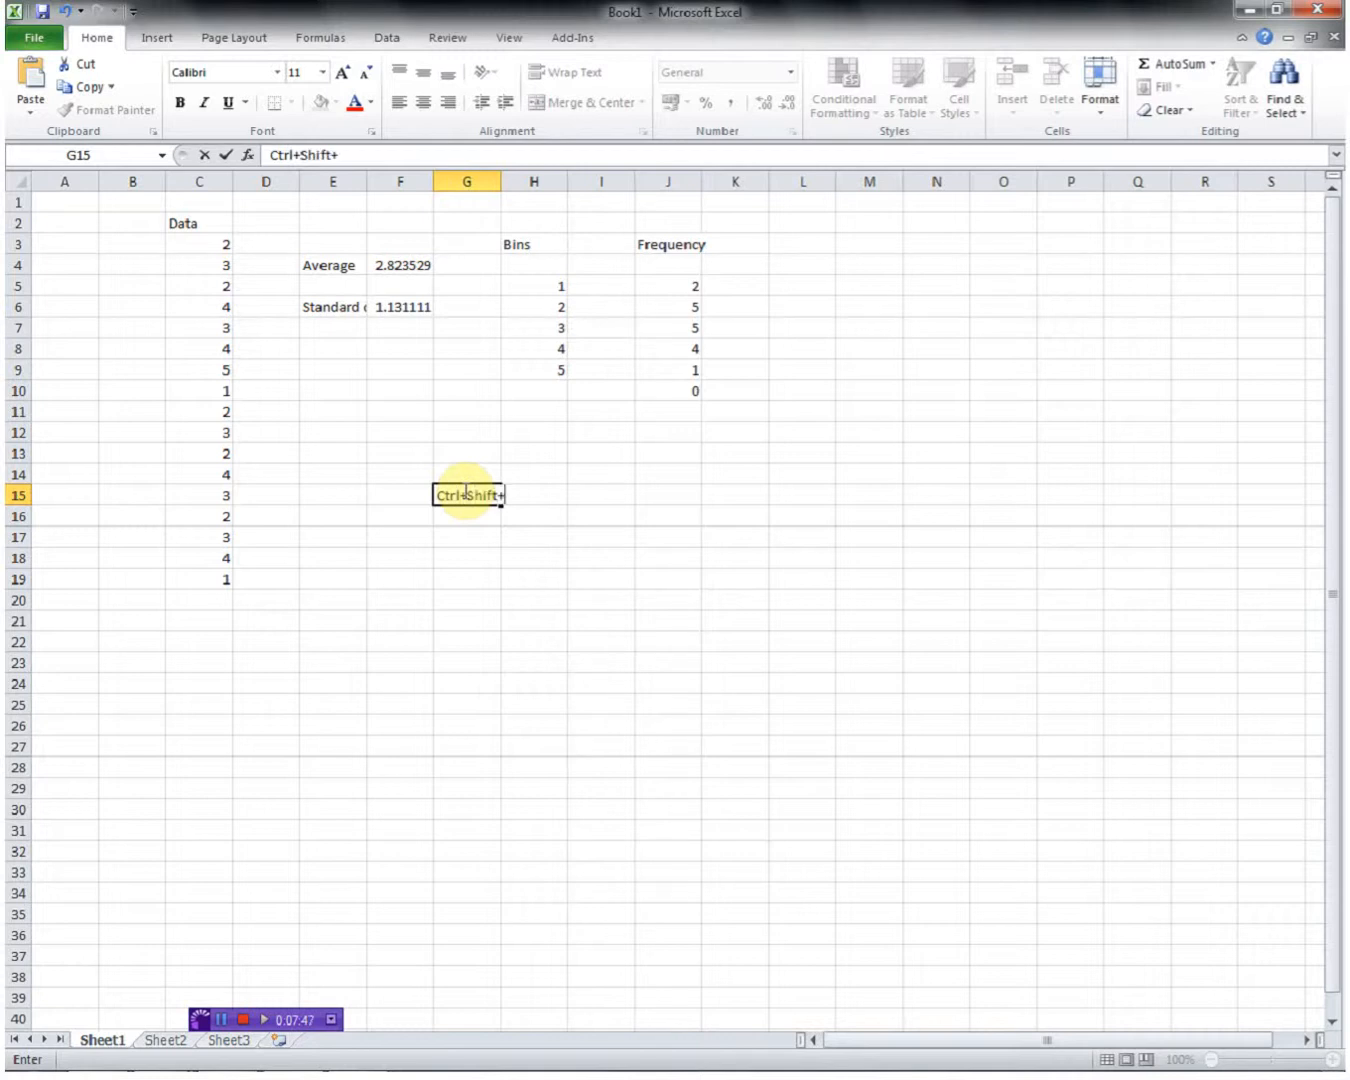
type("Enter")
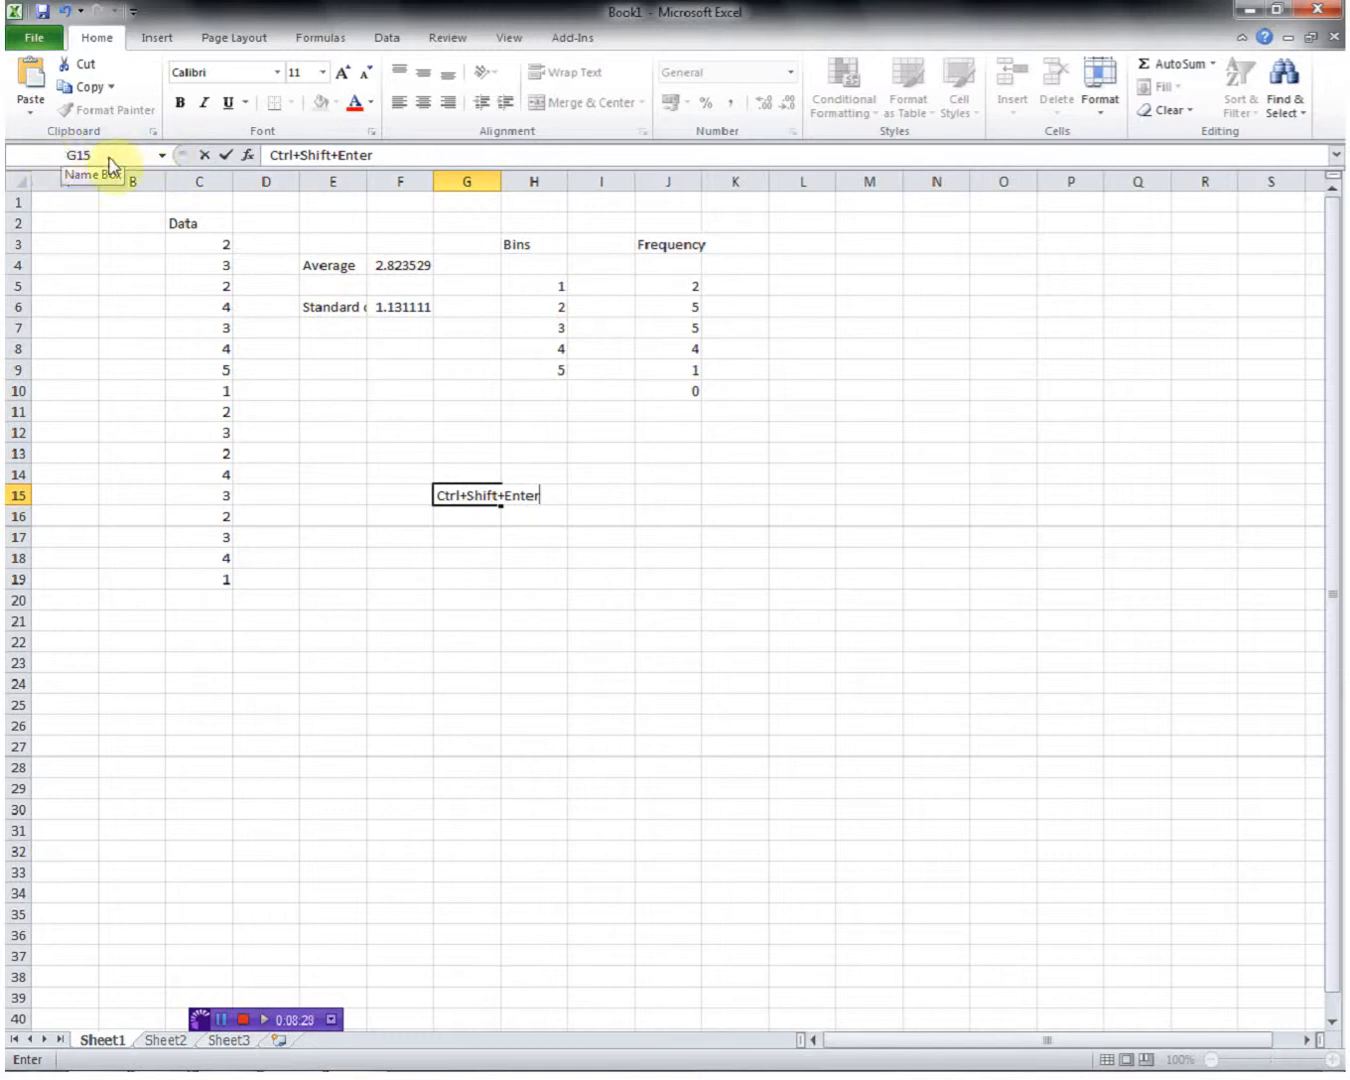
left_click(243, 1021)
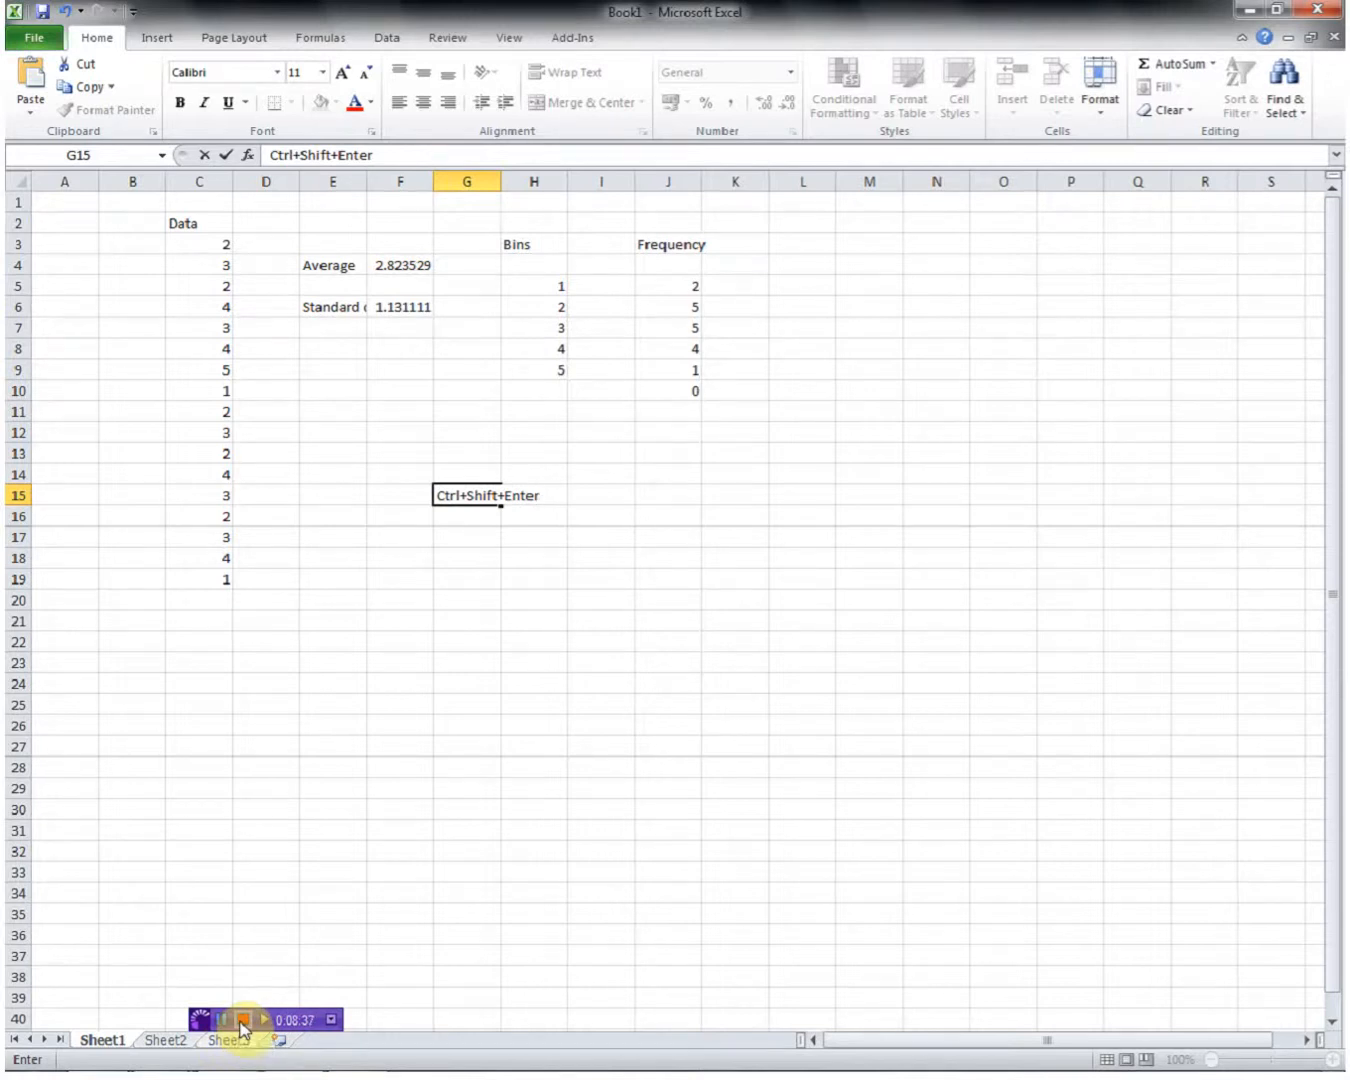